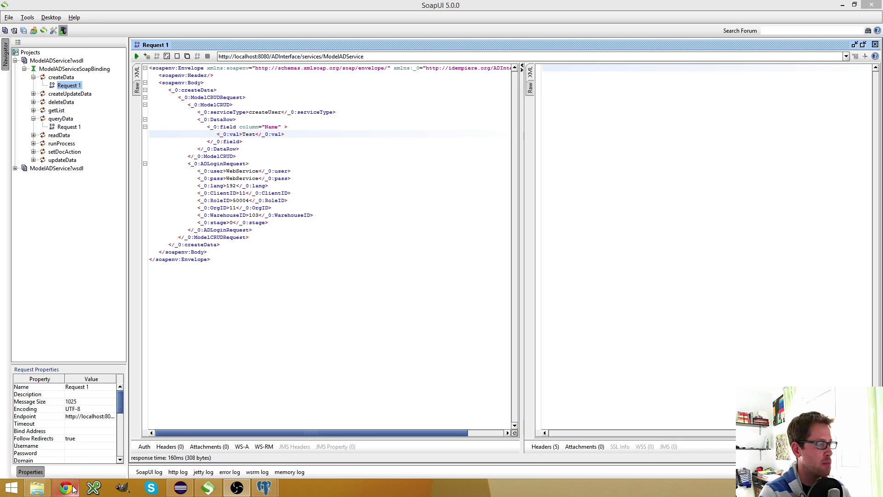
# Switch from SoapUI to the iDempiere createUser web service type (Create Data on AD_User)
pyautogui.moveTo(74, 489)
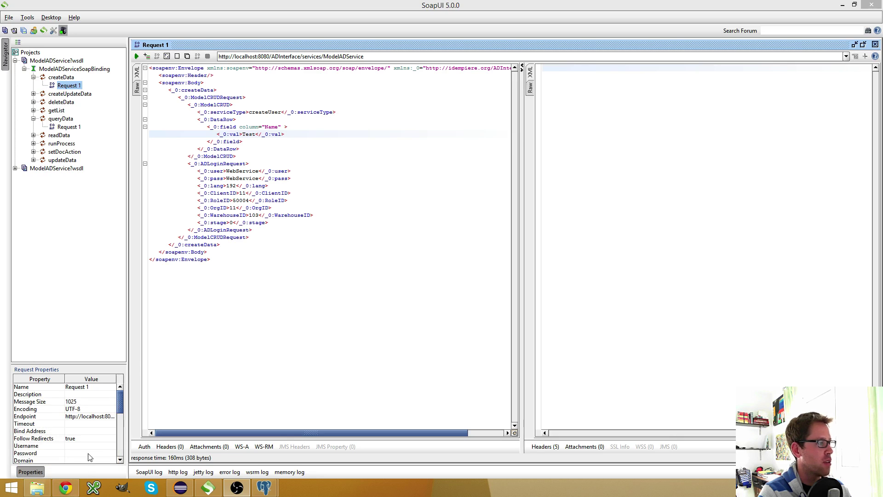
pyautogui.click(66, 488)
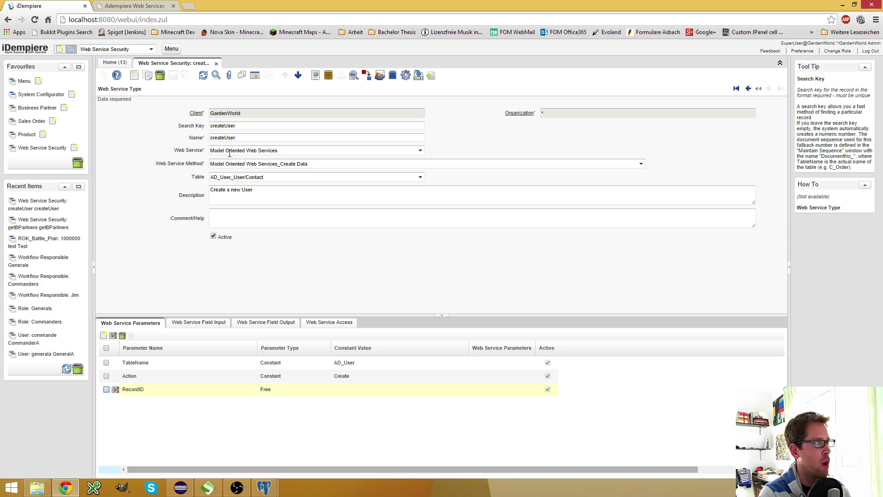
pyautogui.click(253, 126)
pyautogui.click(250, 136)
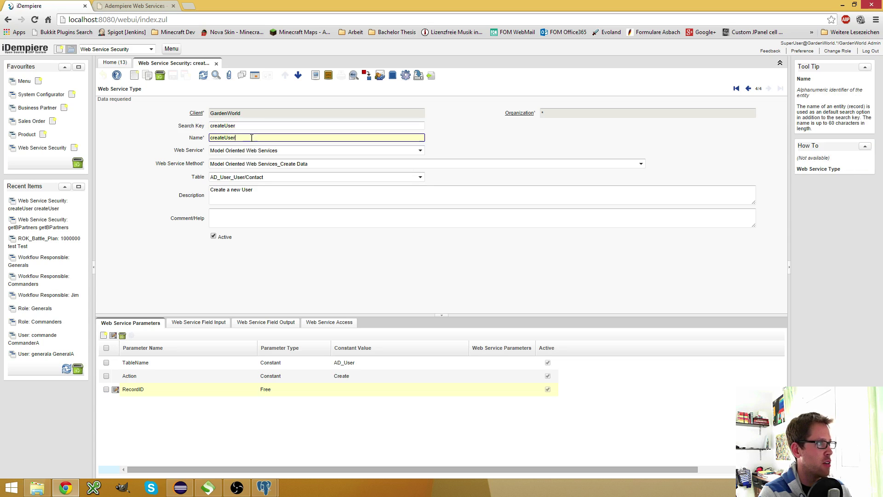
pyautogui.click(248, 123)
pyautogui.click(258, 138)
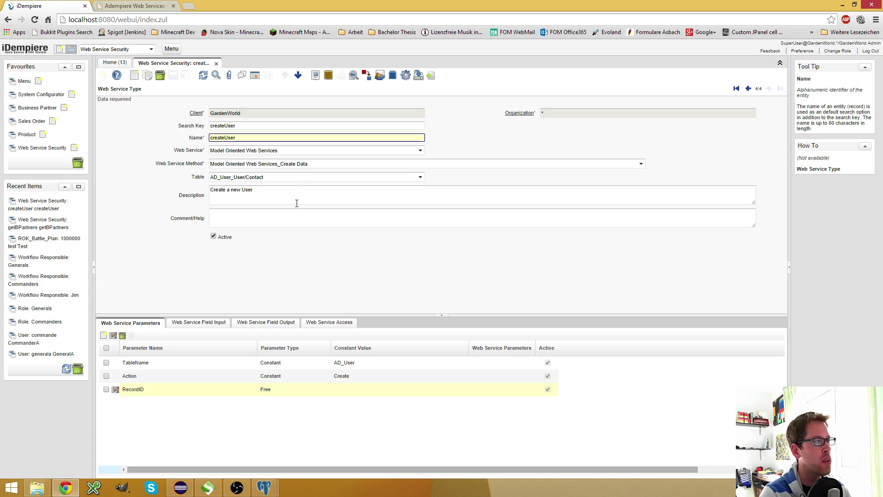
pyautogui.click(420, 151)
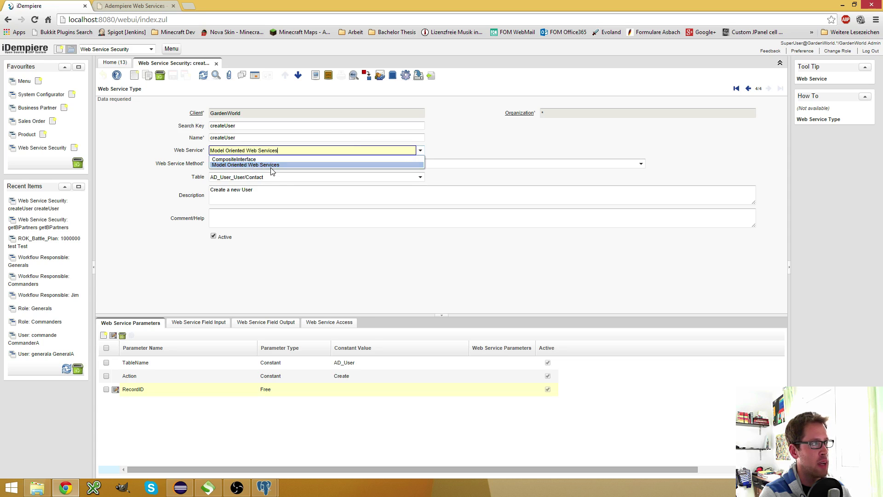
pyautogui.click(458, 144)
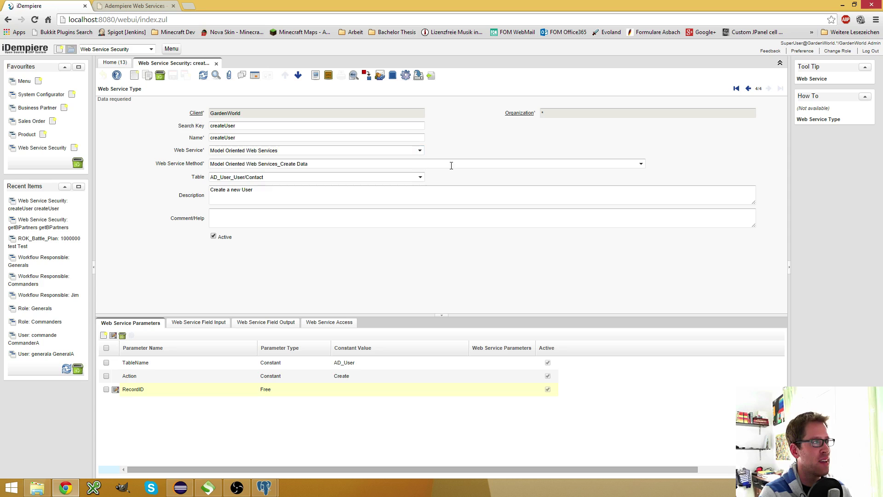
pyautogui.click(640, 163)
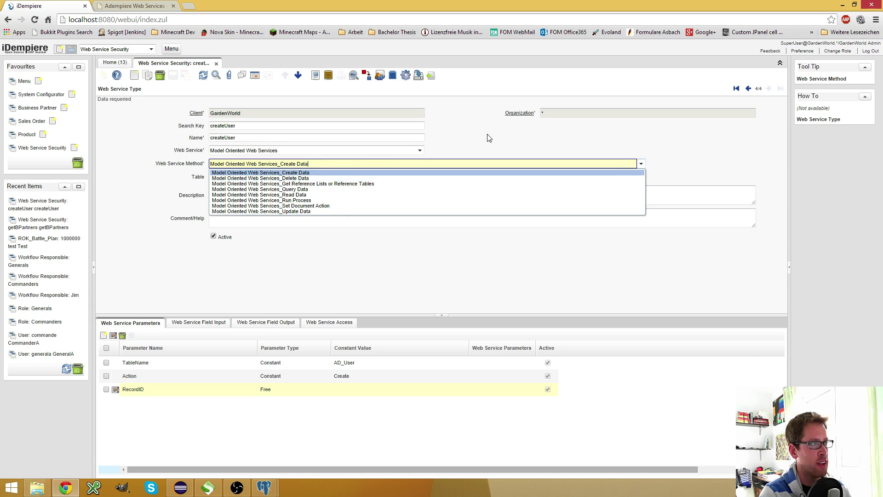
pyautogui.click(467, 141)
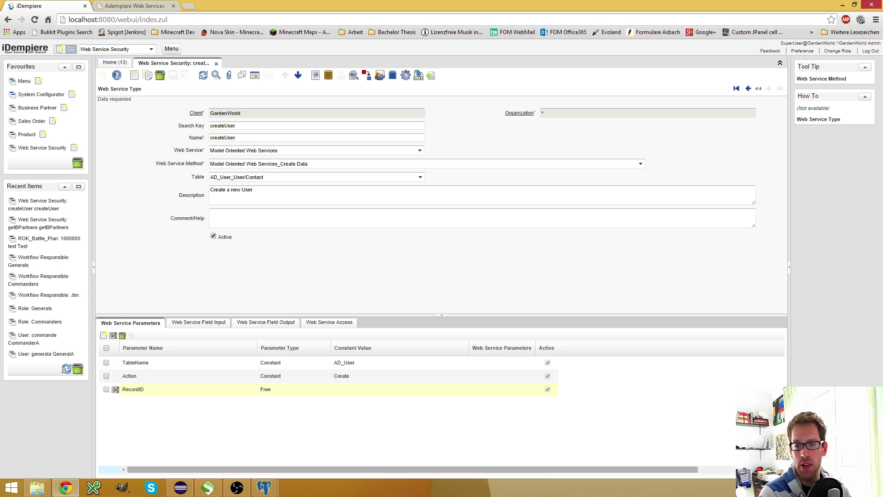
pyautogui.hotkey('alt', 'Tab')
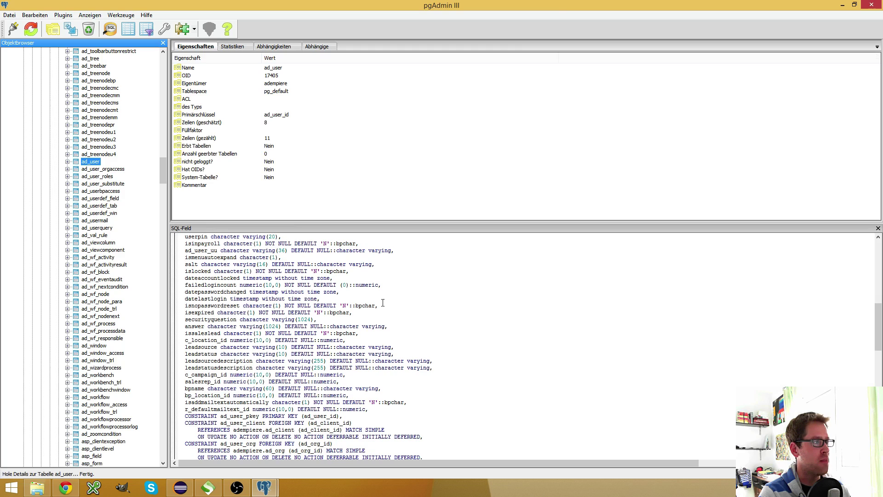
pyautogui.scroll(20, 333, 329)
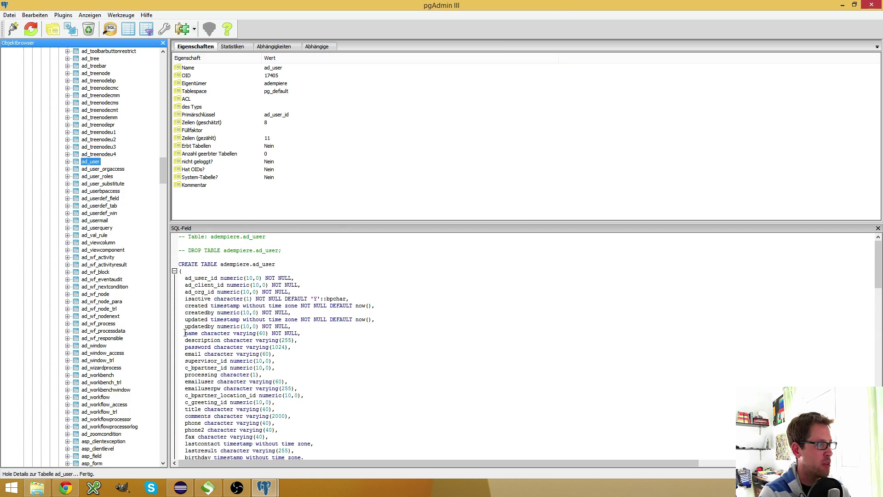
pyautogui.moveTo(185, 333); pyautogui.dragTo(301, 333)
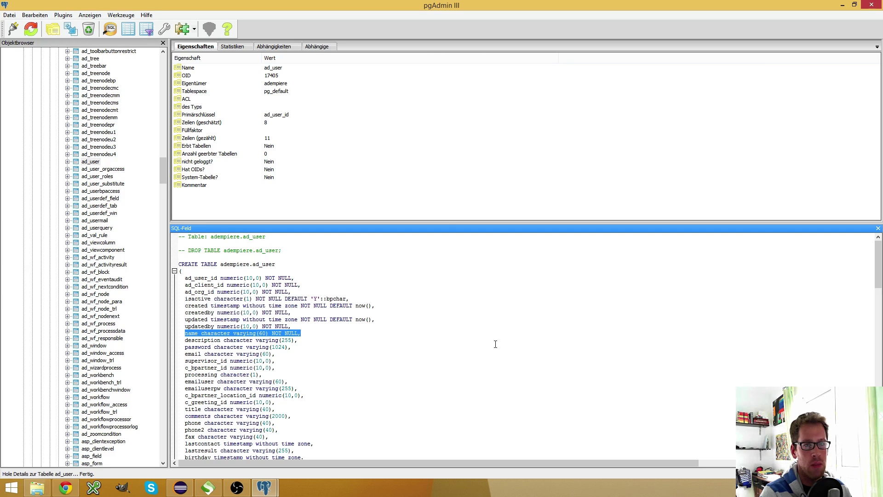
pyautogui.click(845, 5)
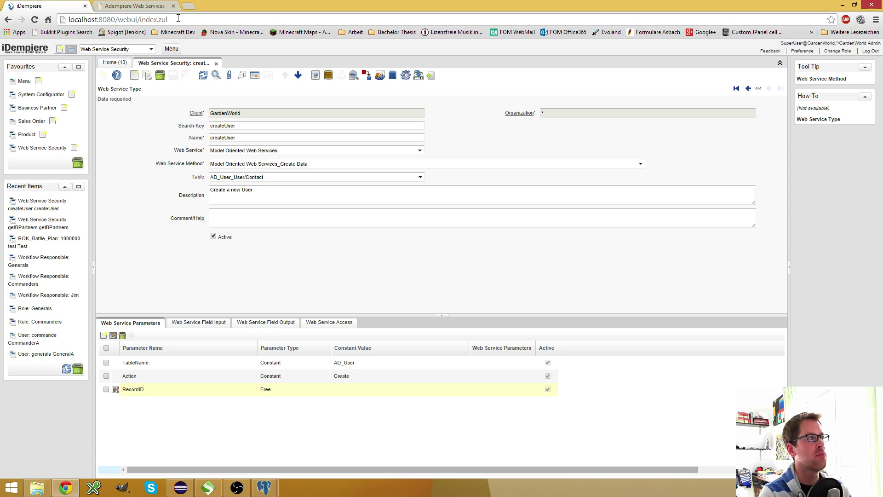
# Look up the six createData parameters in the Adempiere Web Services wiki, then return to SoapUI
pyautogui.click(146, 5)
pyautogui.scroll(9, 299, 206)
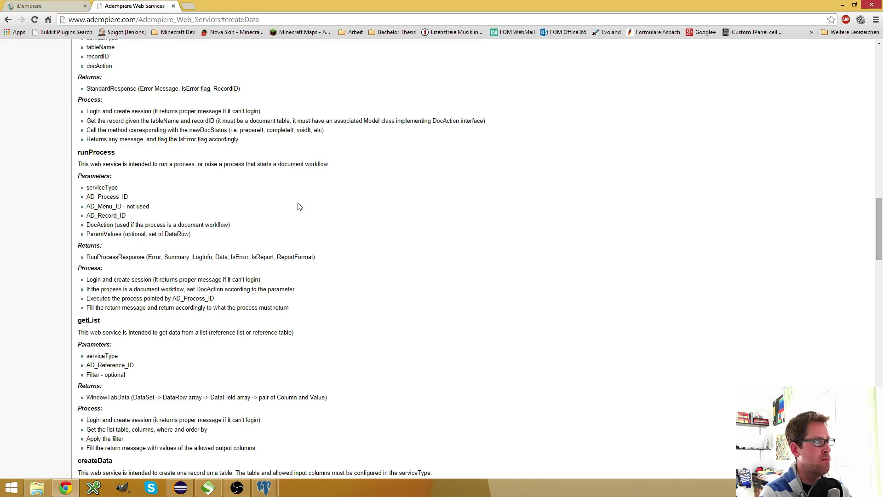
pyautogui.scroll(15, 299, 207)
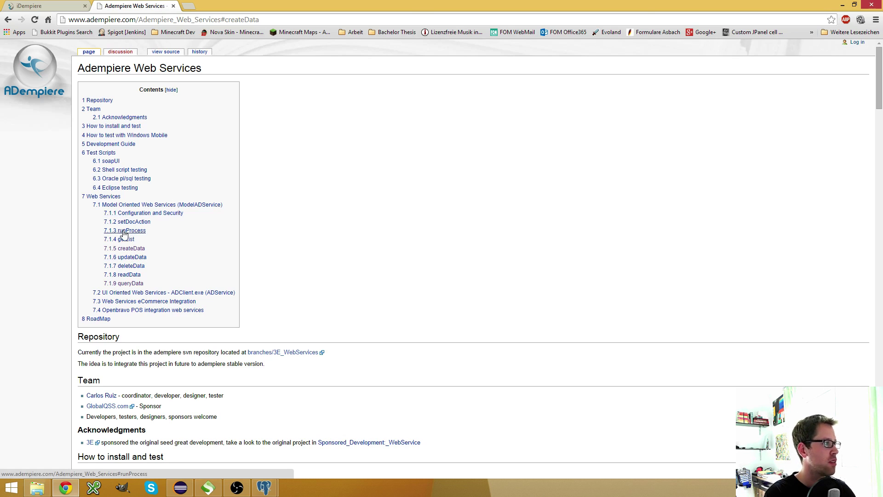
pyautogui.click(138, 249)
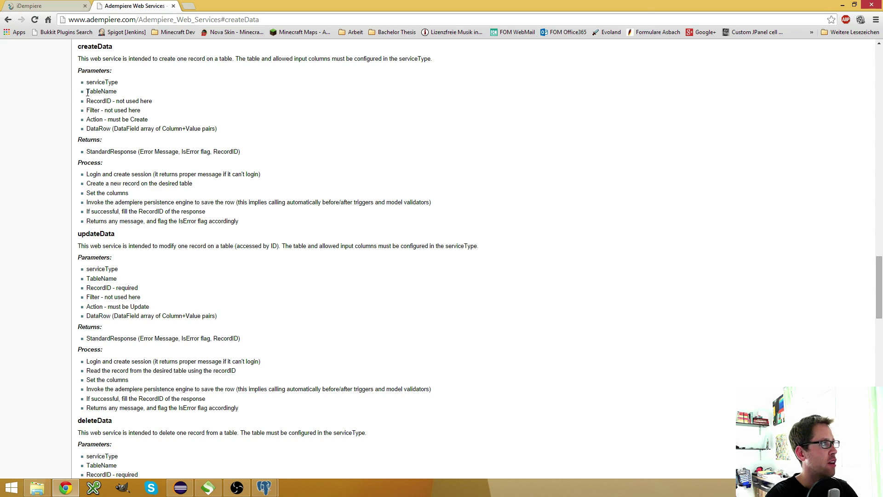
pyautogui.moveTo(87, 82); pyautogui.dragTo(231, 133)
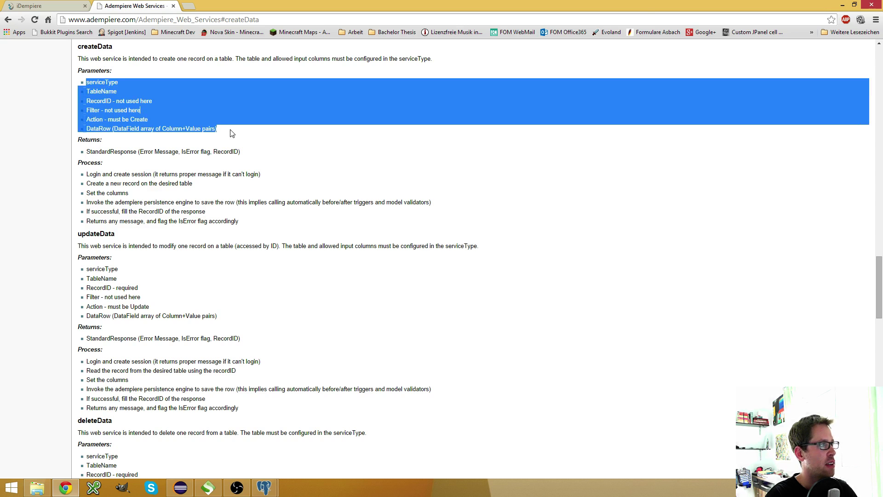
pyautogui.click(231, 133)
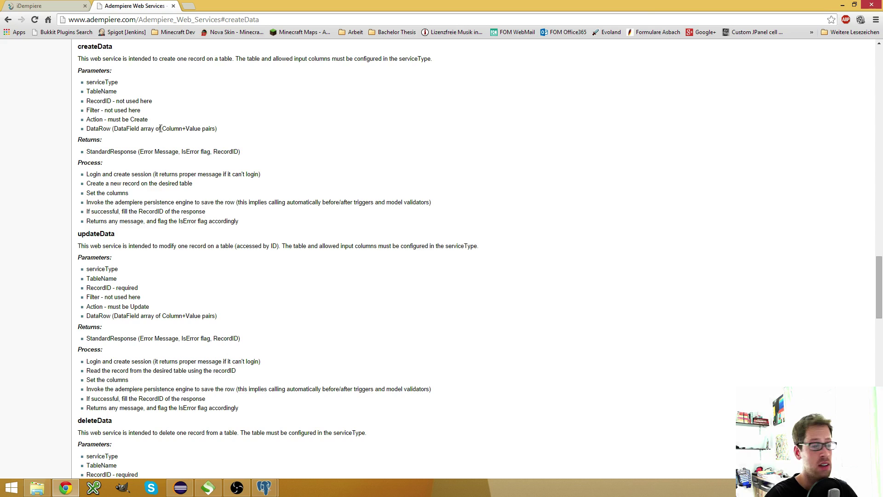
pyautogui.click(214, 487)
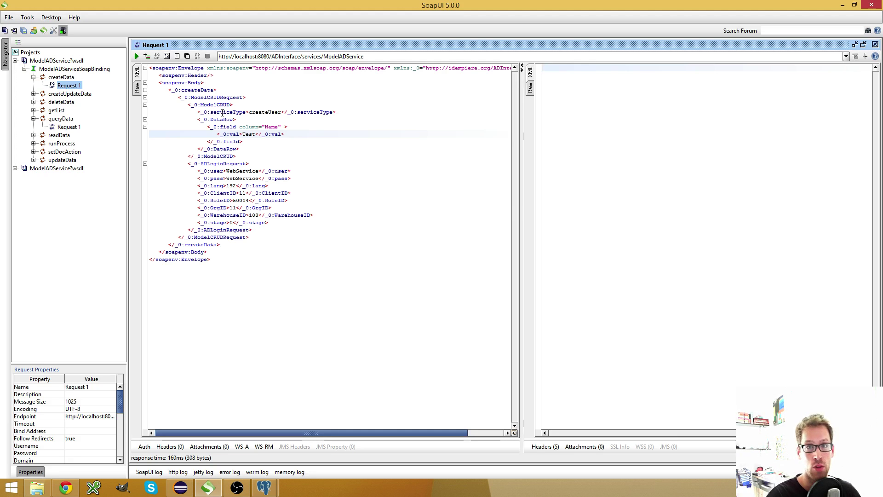
# Compare the createUser service type in SoapUI with the createUser name in iDempiere
pyautogui.doubleClick(270, 112)
pyautogui.click(842, 5)
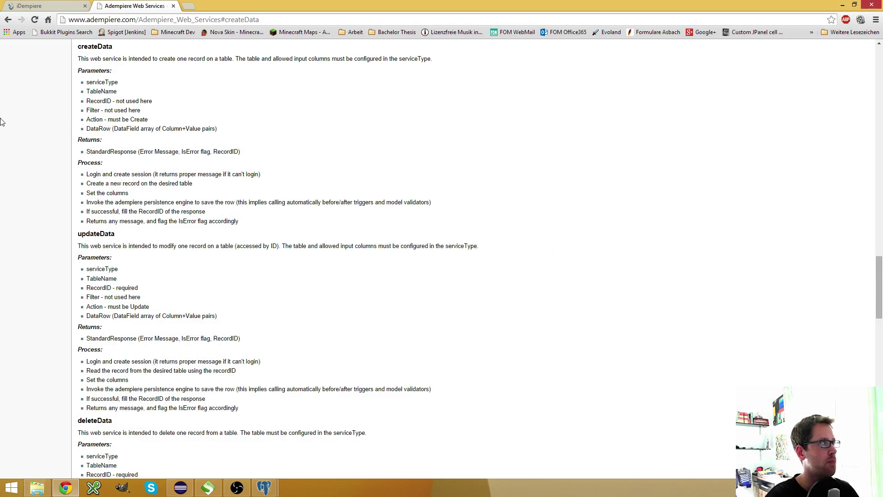
pyautogui.click(41, 6)
pyautogui.doubleClick(223, 138)
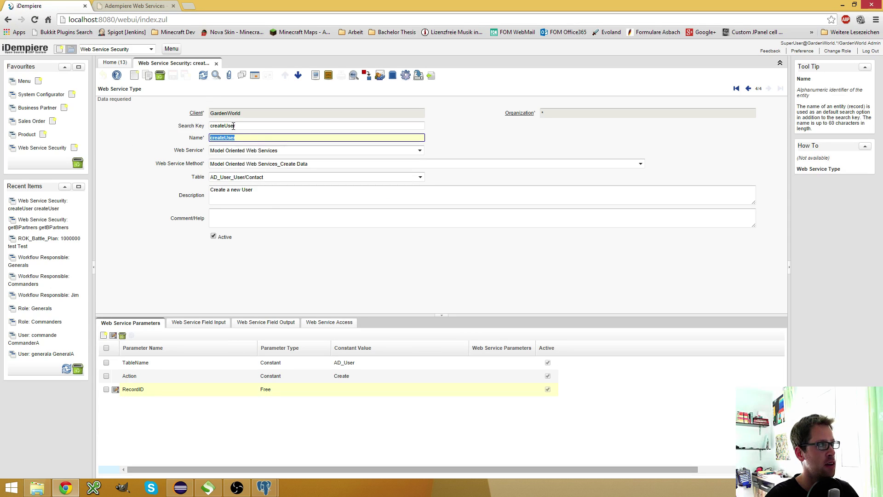
# Check the wiki's TableName, RecordID and Action parameters, noting RecordID is unused, then return to iDempiere
pyautogui.click(135, 5)
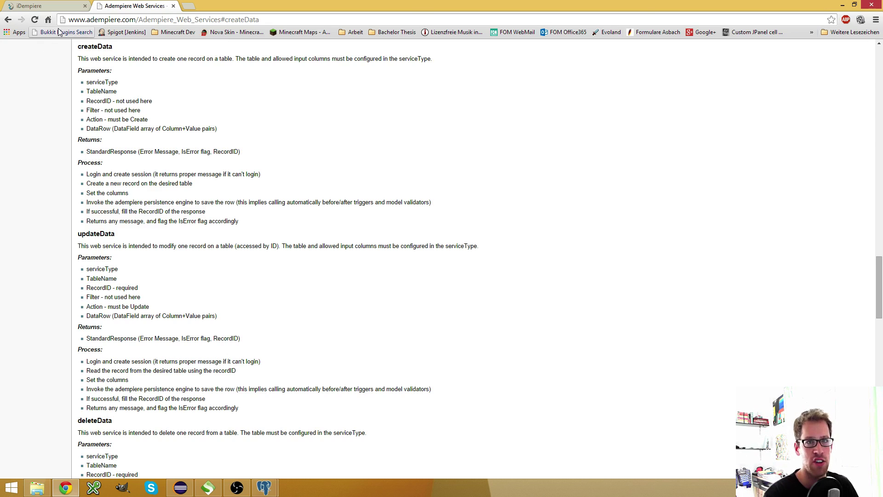
pyautogui.doubleClick(108, 91)
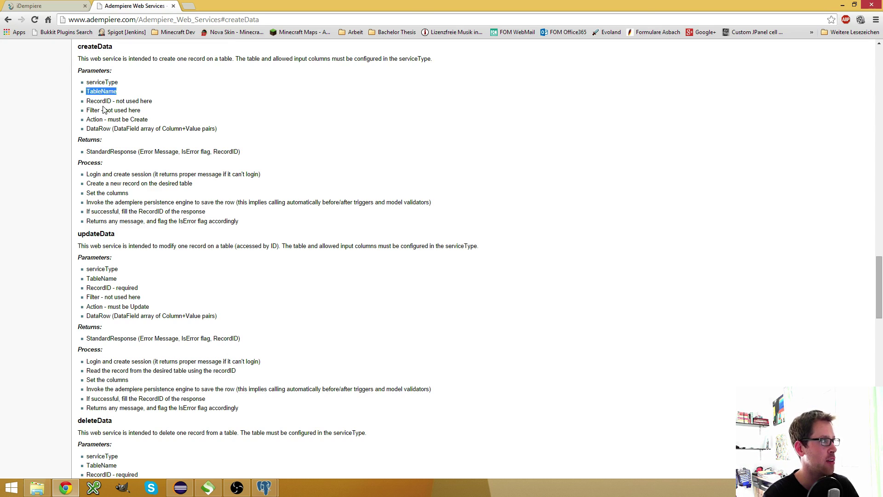
pyautogui.doubleClick(97, 101)
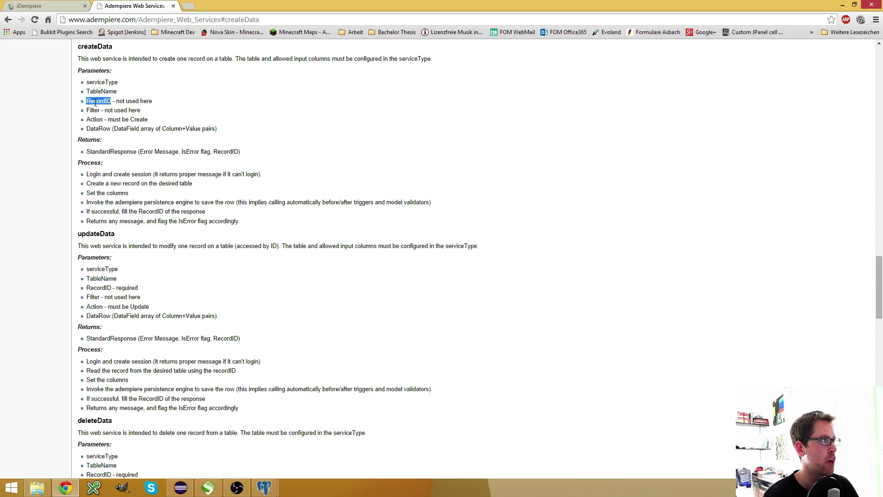
pyautogui.click(95, 119)
pyautogui.doubleClick(95, 120)
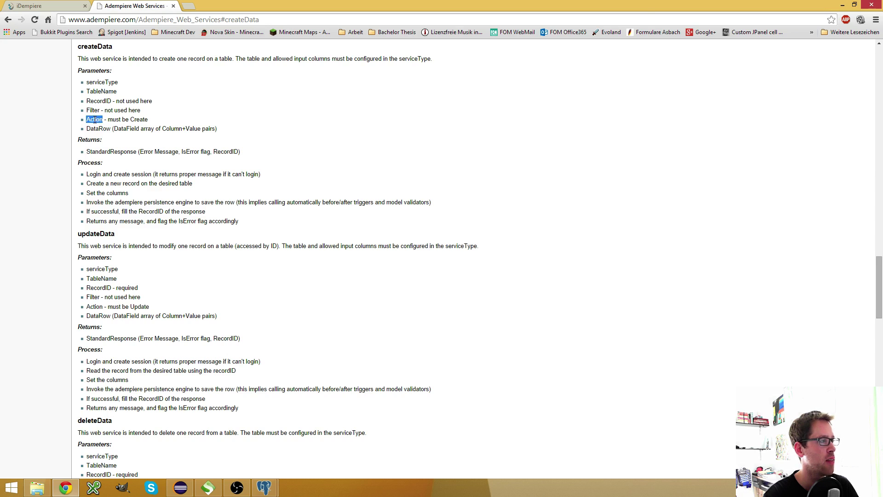
pyautogui.moveTo(116, 100); pyautogui.dragTo(154, 100)
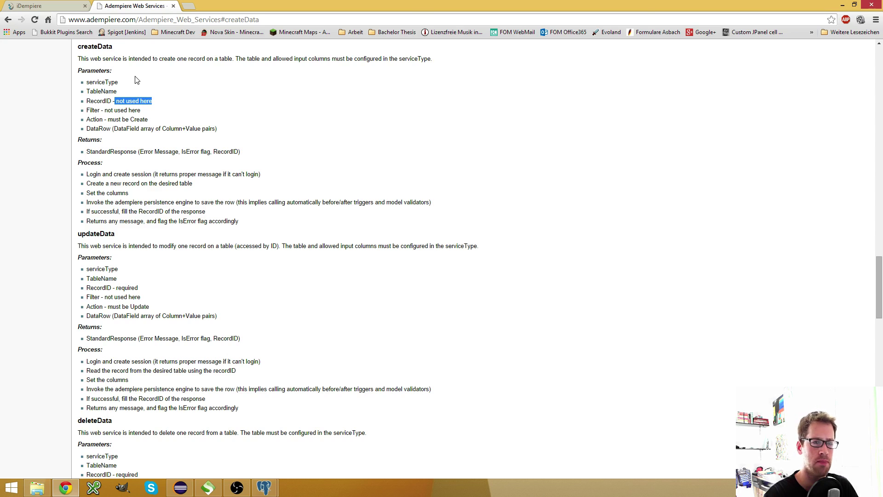
pyautogui.click(31, 6)
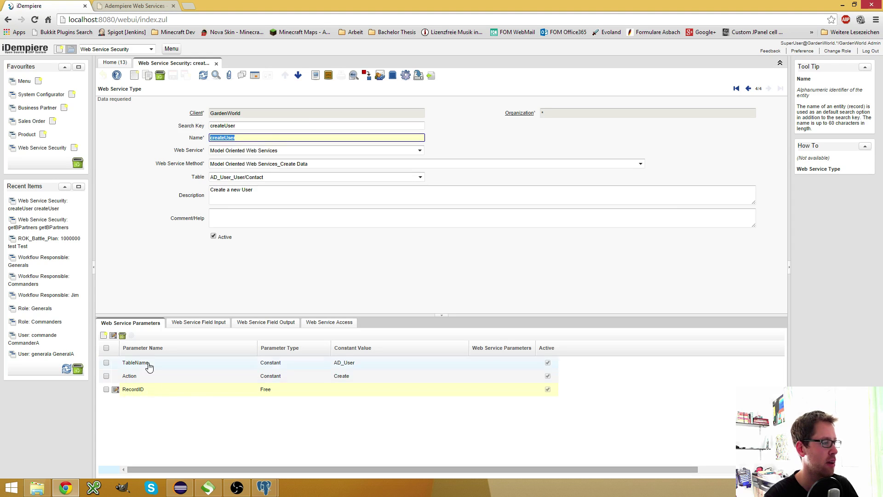
# Open the RecordID parameter as a form and start a new parameter, checking the wiki's createData list
pyautogui.click(154, 324)
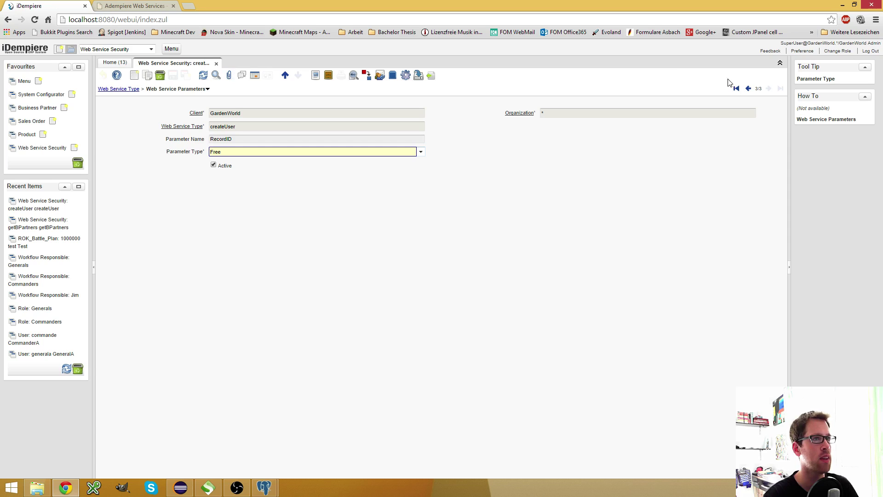
pyautogui.click(134, 76)
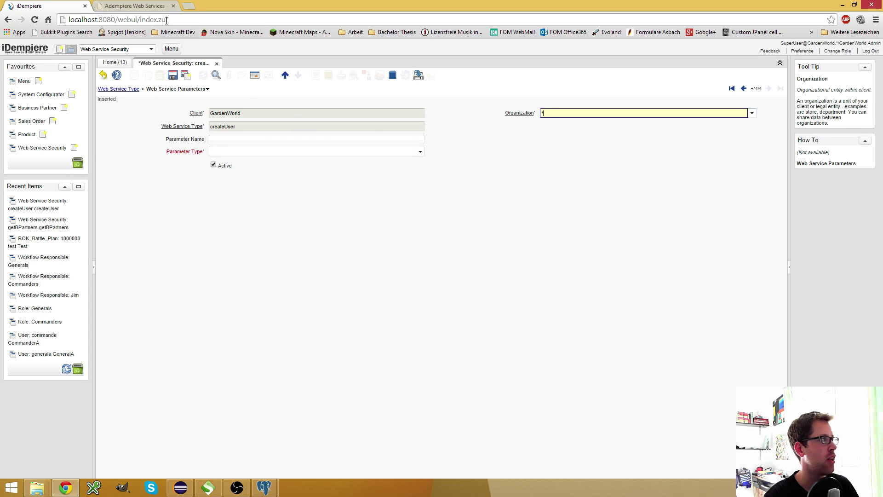
pyautogui.click(157, 6)
pyautogui.doubleClick(91, 101)
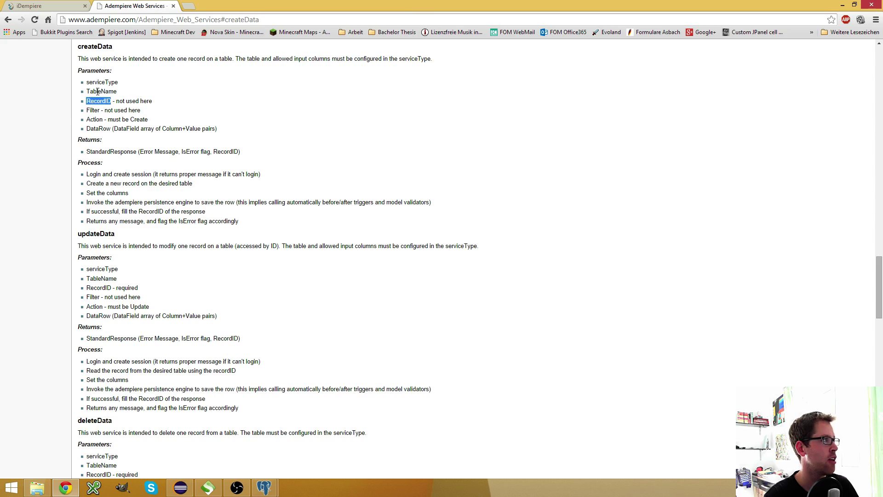
pyautogui.doubleClick(98, 92)
pyautogui.click(93, 119)
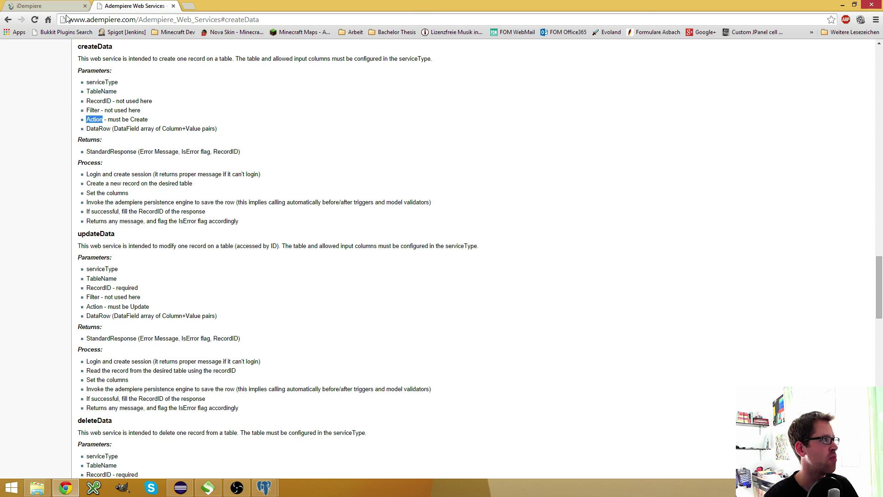
pyautogui.click(65, 6)
# Discard the unsaved new parameter and return to the Action parameter with constant value Create
pyautogui.click(420, 152)
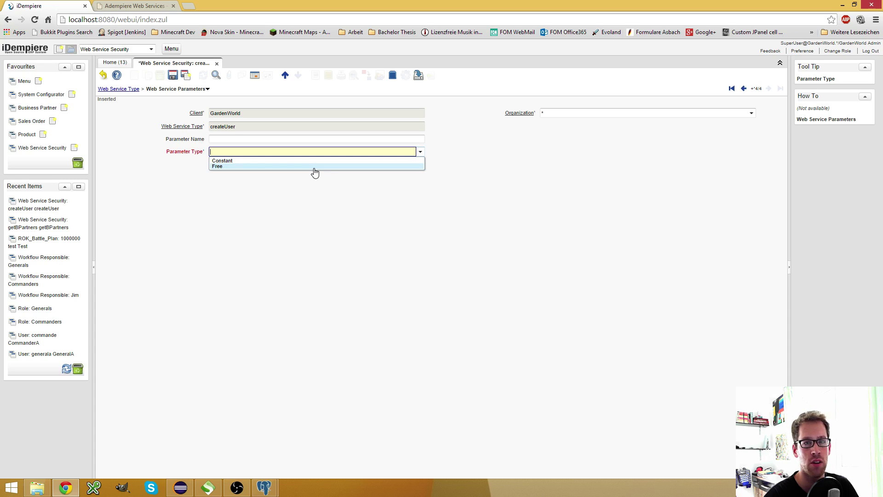
pyautogui.click(499, 154)
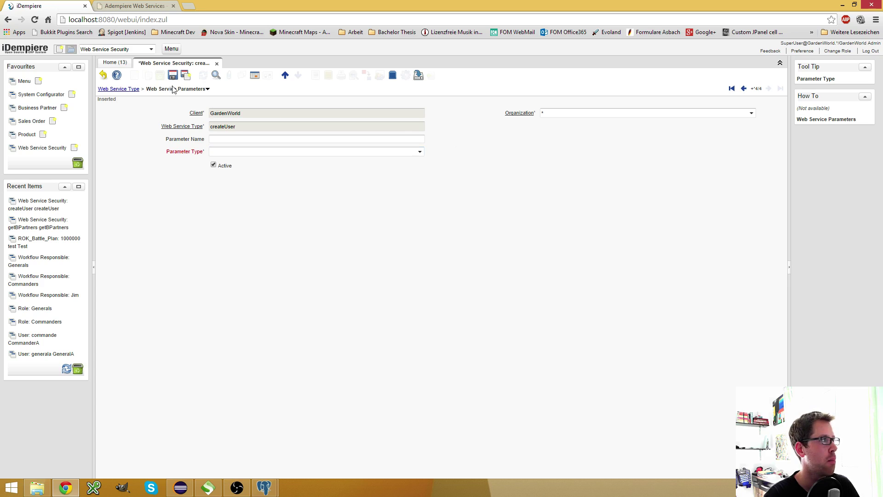
pyautogui.click(104, 76)
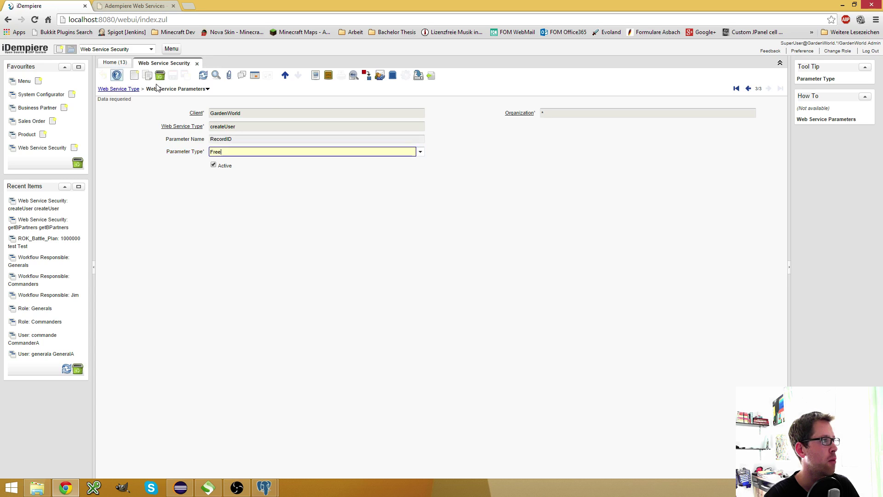
pyautogui.click(748, 89)
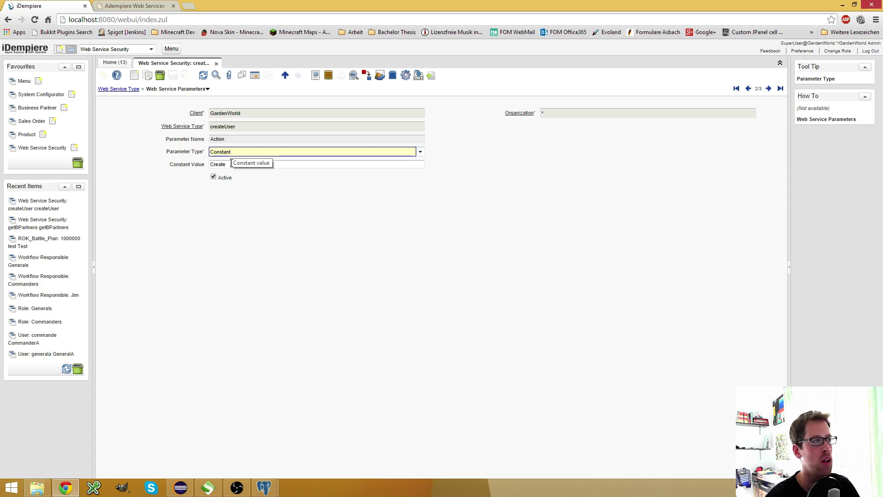
pyautogui.moveTo(232, 163); pyautogui.dragTo(210, 164)
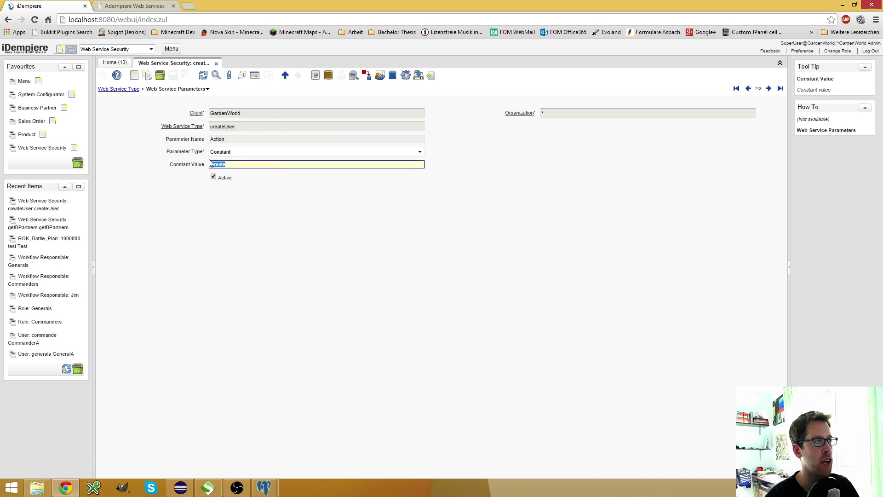
pyautogui.click(211, 164)
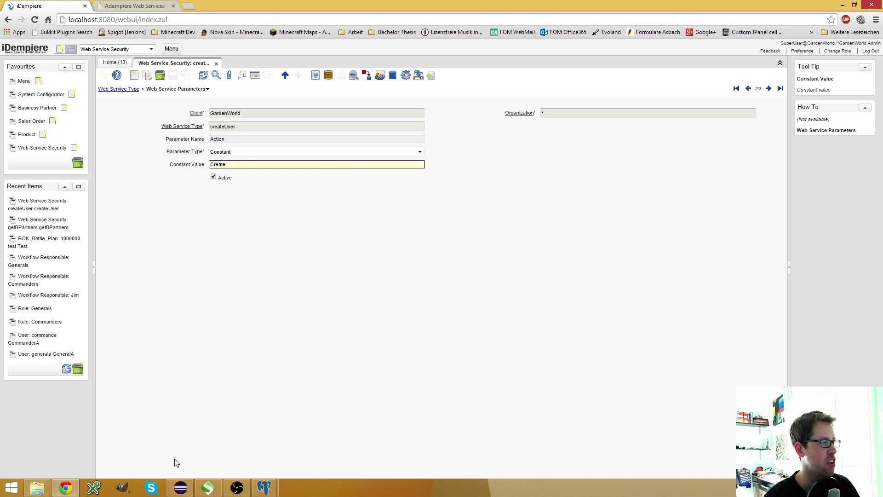
# Open a new line after serviceType in the SoapUI request and start an _0: prefixed element
pyautogui.click(208, 488)
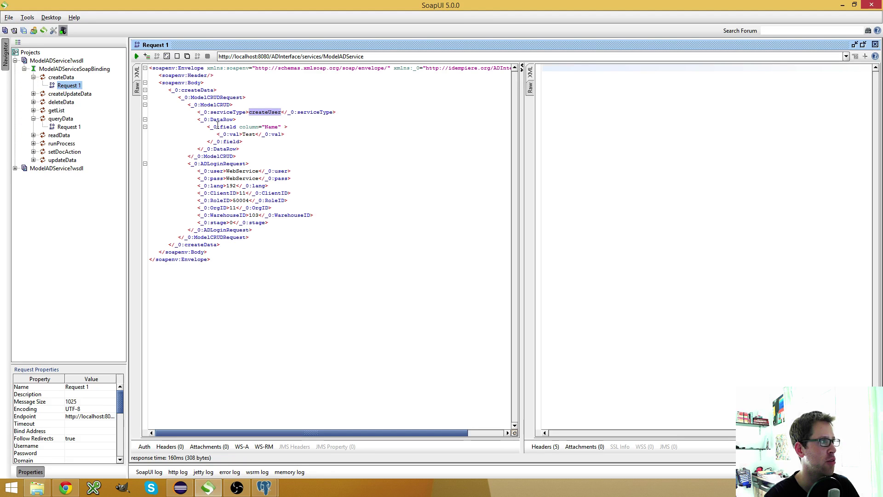
pyautogui.click(352, 109)
pyautogui.press('Return')
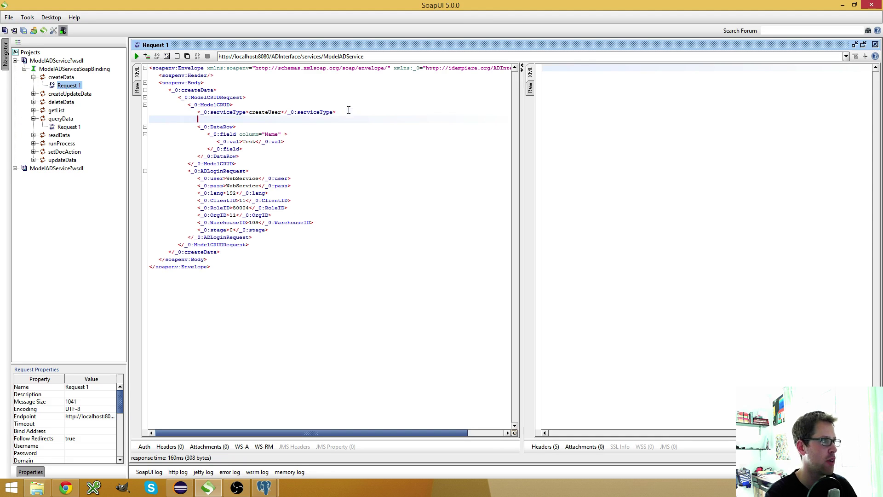
pyautogui.write('<_')
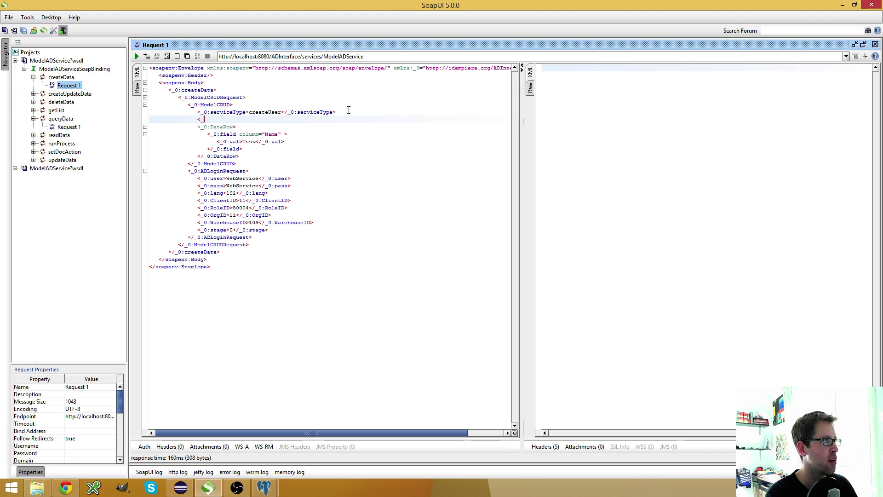
pyautogui.write('0:')
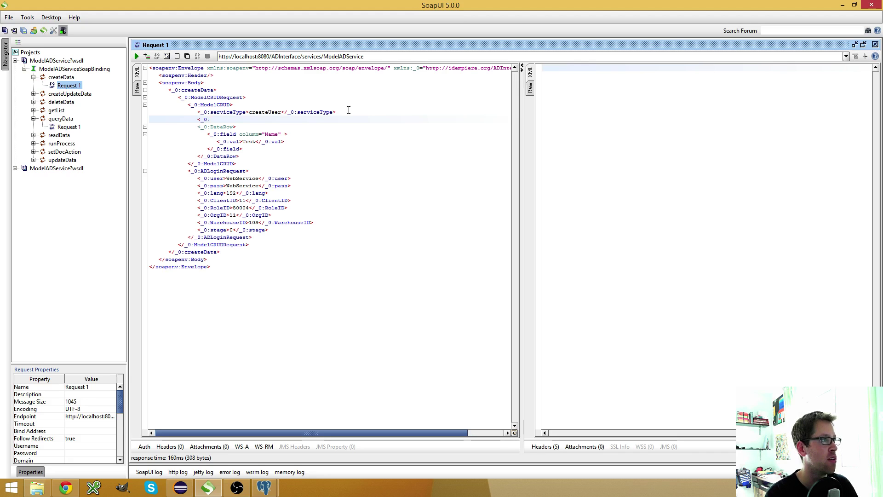
pyautogui.doubleClick(402, 68)
pyautogui.doubleClick(417, 68)
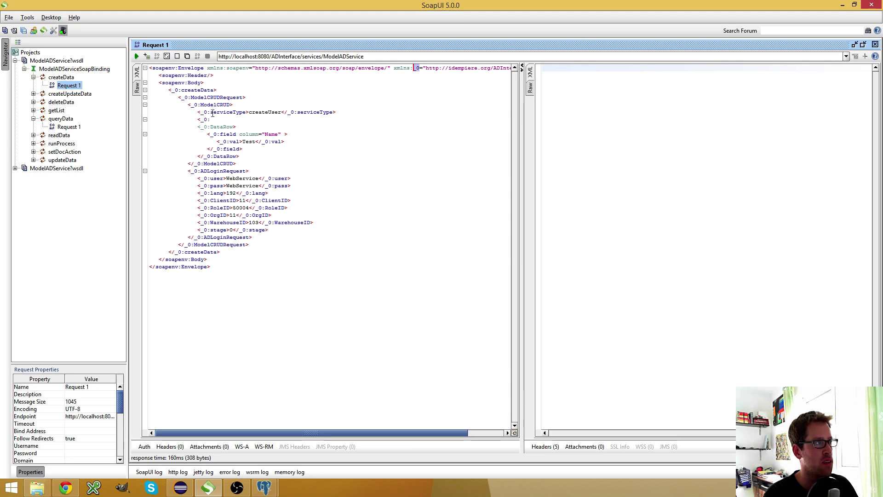
pyautogui.click(216, 119)
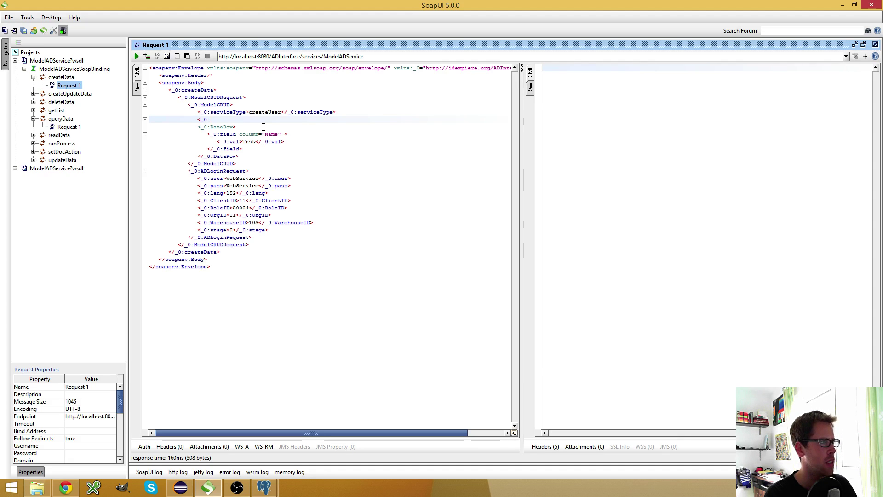
# Type an _0:Action element with value Create, then delete that line again
pyautogui.write('TableName>')
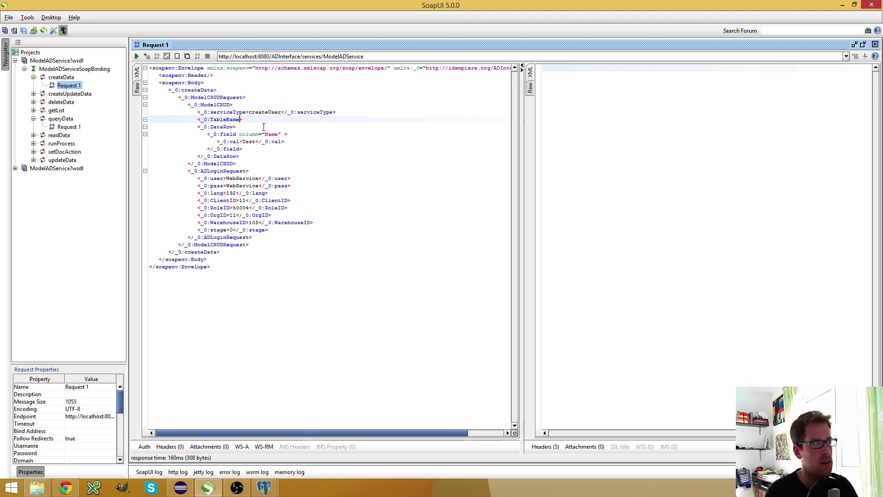
pyautogui.press('Left')
pyautogui.hotkey('ctrl', 'shift', 'Left')
pyautogui.write('Action')
pyautogui.press('Right')
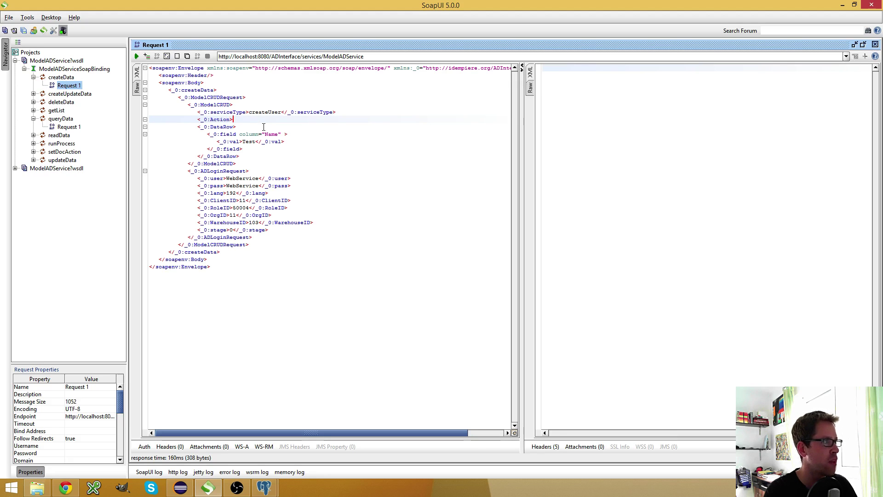
pyautogui.write('Create')
pyautogui.press('BackSpace')
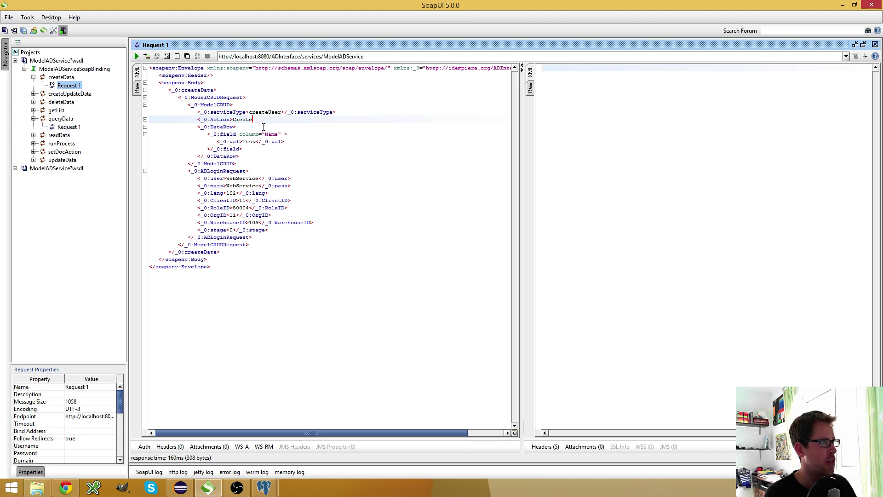
pyautogui.write('</_0:Action>')
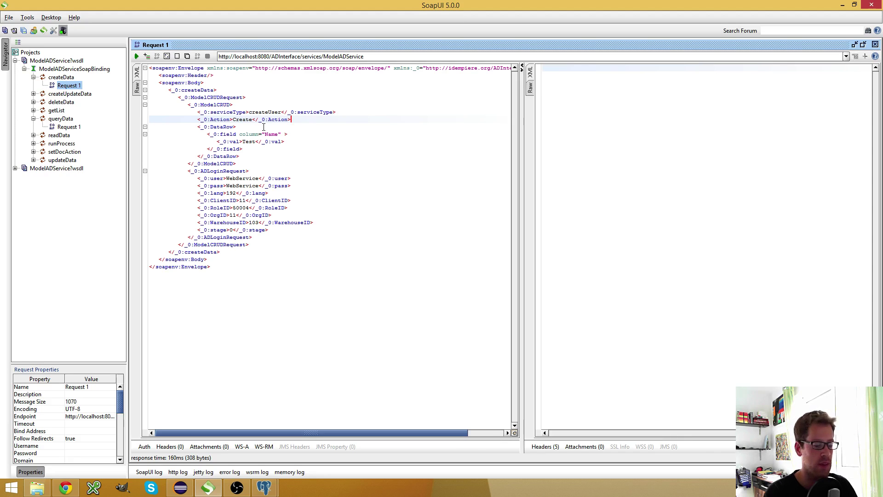
pyautogui.hotkey('shift', 'Home')
pyautogui.press('BackSpace')
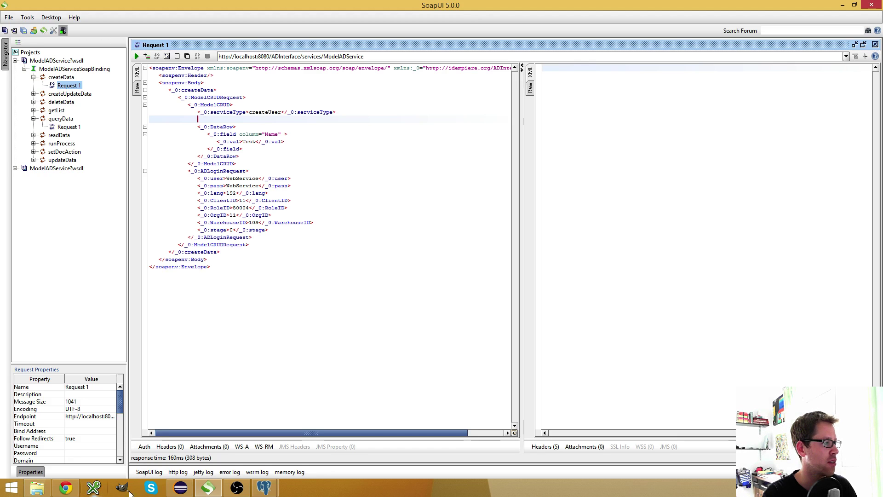
# Step through the createUser parameters to RecordID, then bring up the wiki's createData section
pyautogui.click(76, 489)
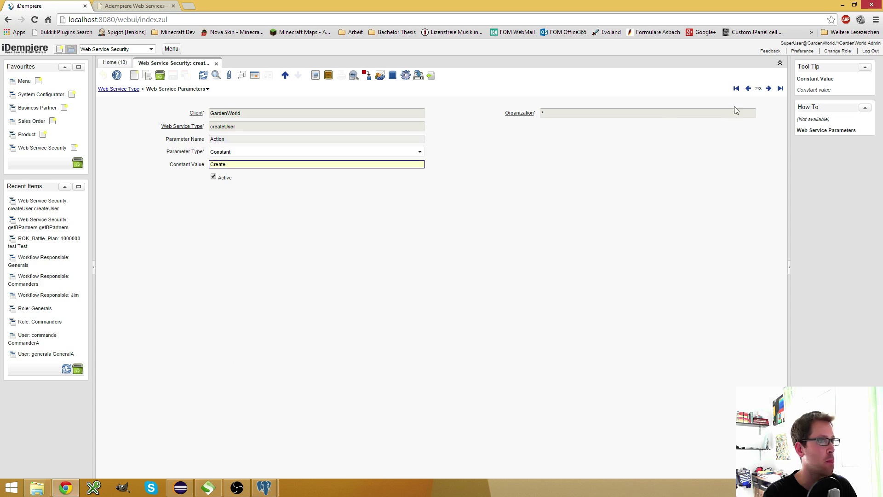
pyautogui.click(768, 90)
pyautogui.click(768, 89)
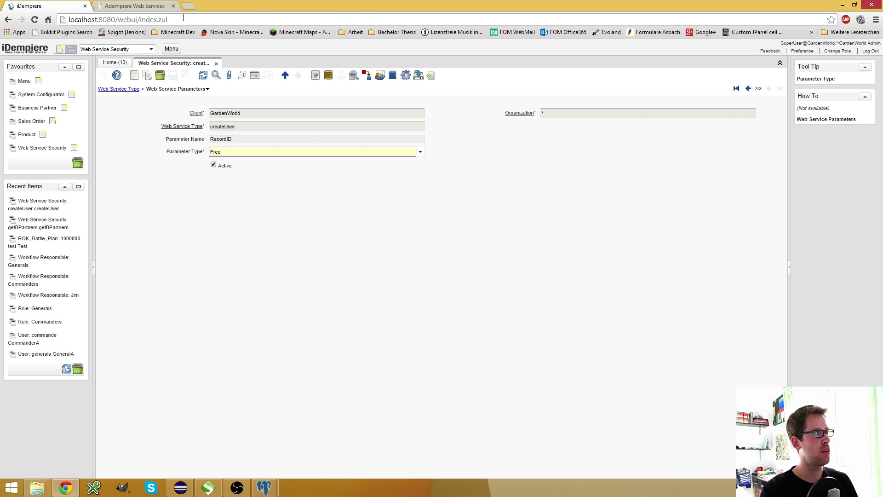
pyautogui.click(97, 7)
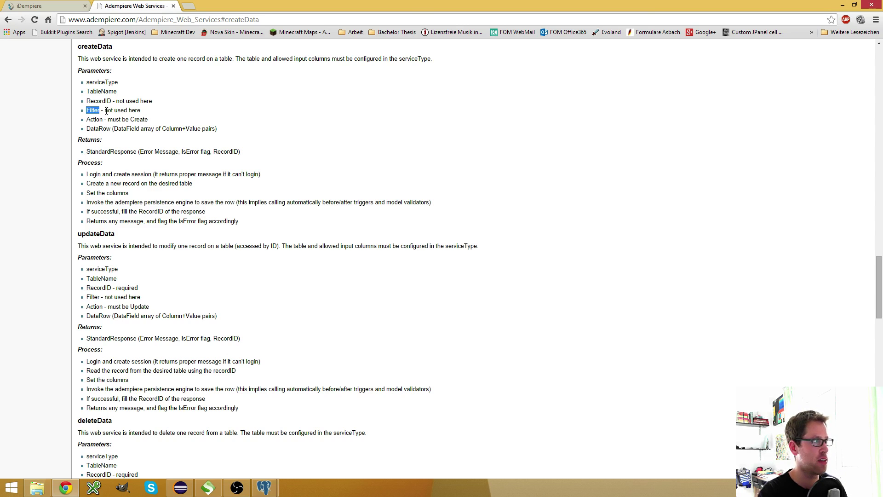
# Highlight the wiki notes that Filter is unused and the DataRow parameter
pyautogui.moveTo(105, 110); pyautogui.dragTo(161, 114)
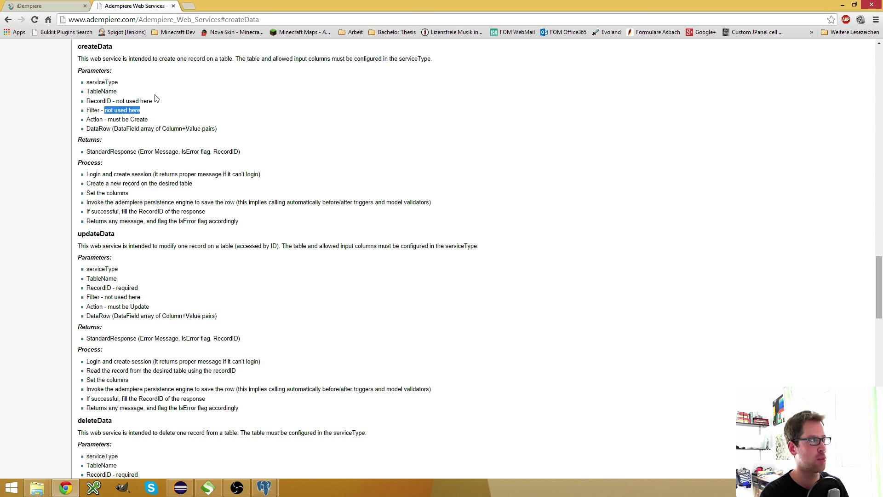
pyautogui.doubleClick(98, 128)
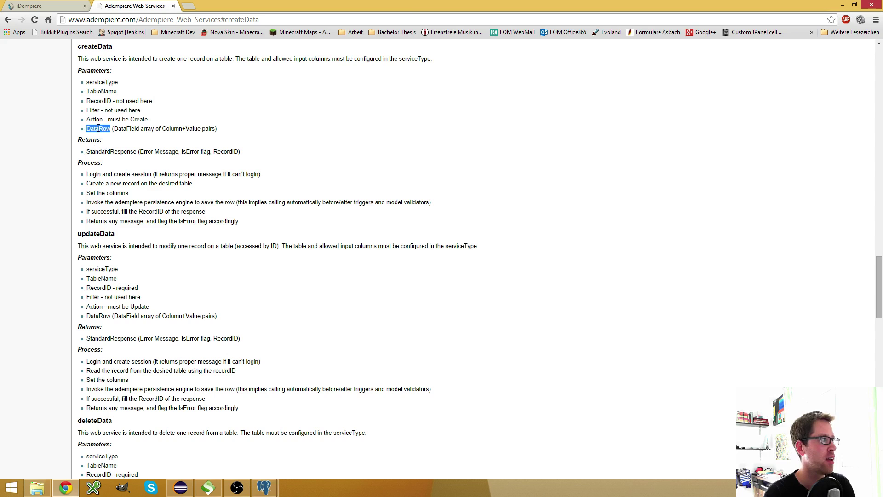
# Duplicate the Name field block inside DataRow, undo the copy to leave an empty line, then return to Chrome
pyautogui.click(208, 491)
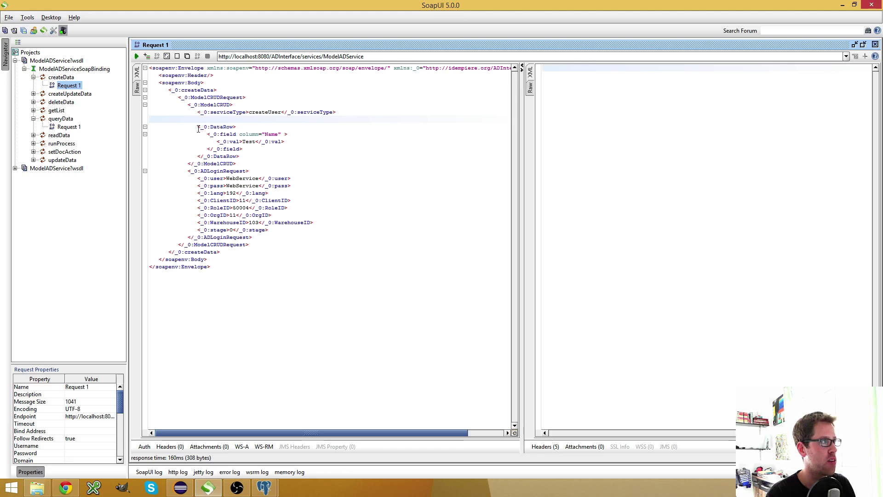
pyautogui.moveTo(199, 129)
pyautogui.mouseDown()
pyautogui.moveTo(239, 136)
pyautogui.moveTo(256, 155)
pyautogui.moveTo(207, 142)
pyautogui.moveTo(207, 134)
pyautogui.mouseUp()
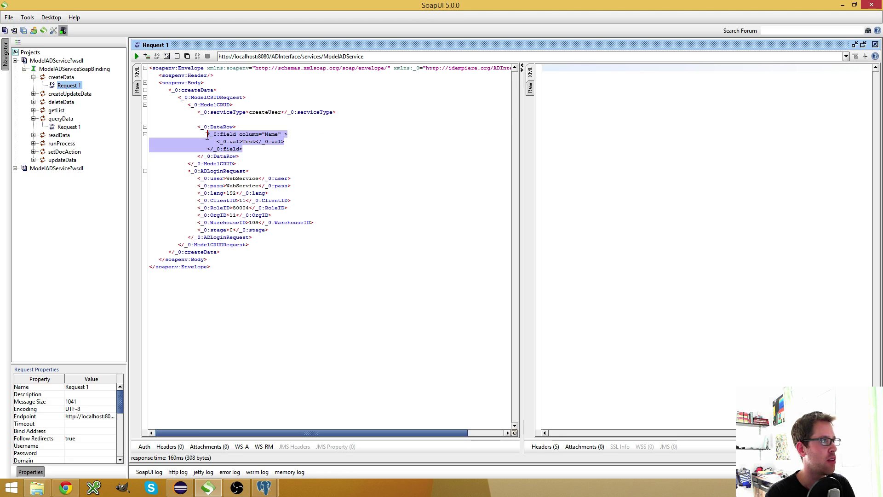
pyautogui.hotkey('ctrl', 'c')
pyautogui.press('End')
pyautogui.press('Return')
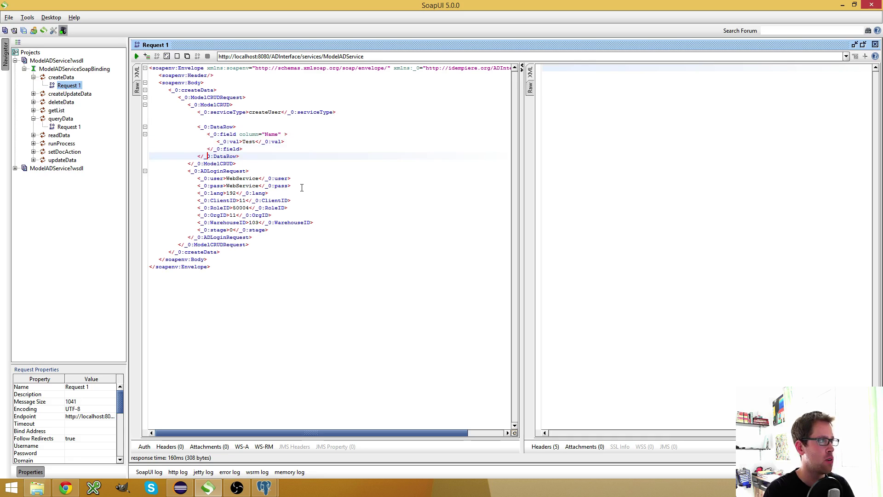
pyautogui.hotkey('ctrl', 'v')
pyautogui.press('Return')
pyautogui.press('Return')
pyautogui.hotkey('ctrl', 'z')
pyautogui.hotkey('ctrl', 'z')
pyautogui.hotkey('ctrl', 'z')
pyautogui.hotkey('ctrl', 'z')
pyautogui.hotkey('ctrl', 'z')
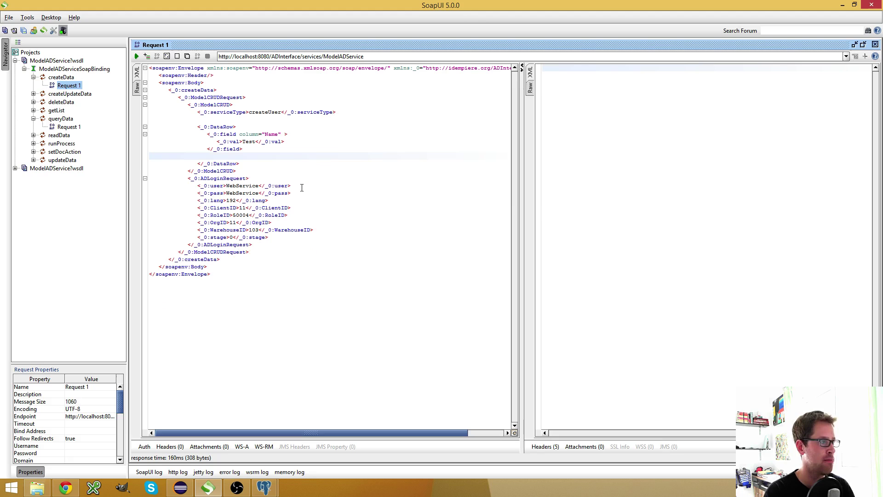
pyautogui.click(66, 487)
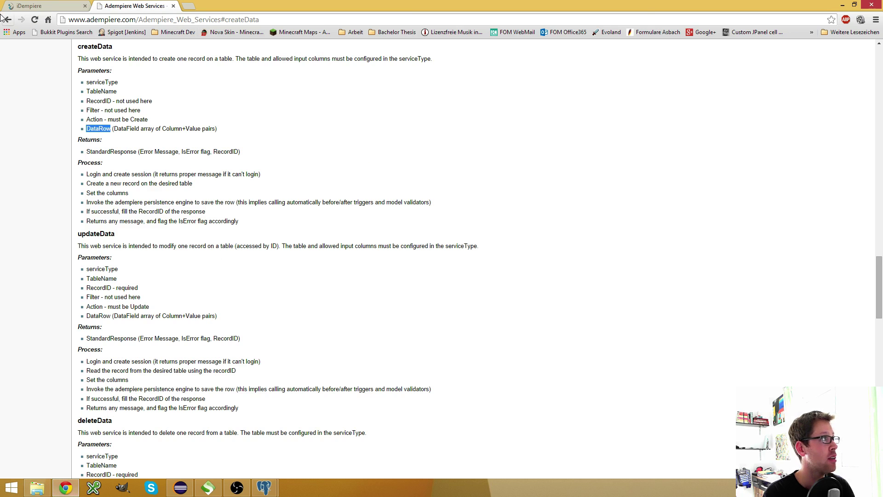
# Open the createUser Web Service Field Input record for column Name_Name in form view
pyautogui.click(29, 6)
pyautogui.moveTo(201, 89)
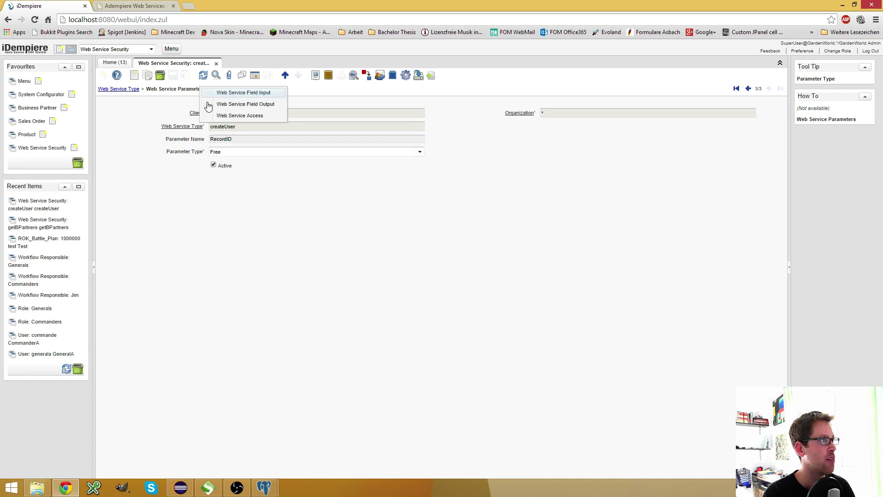
pyautogui.click(242, 93)
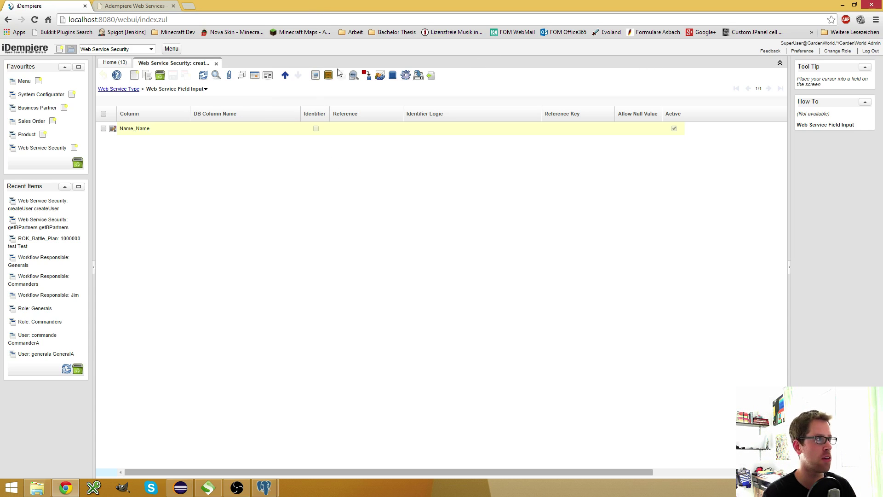
pyautogui.click(255, 78)
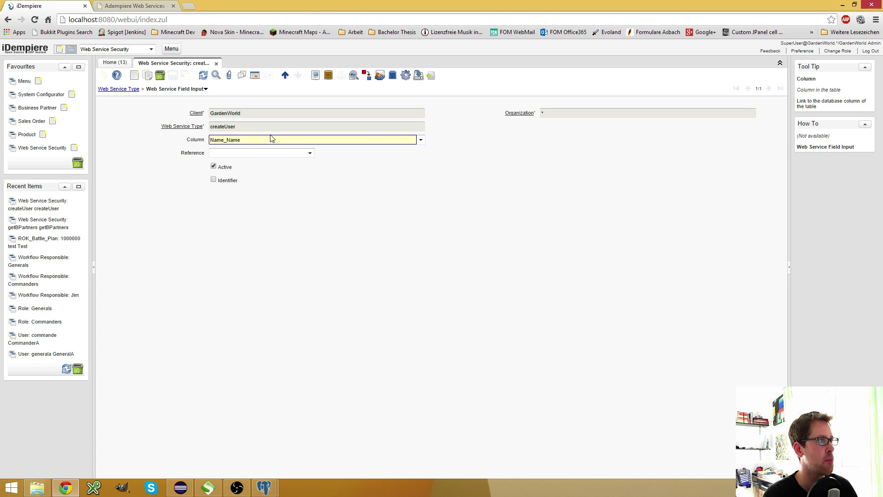
pyautogui.click(419, 140)
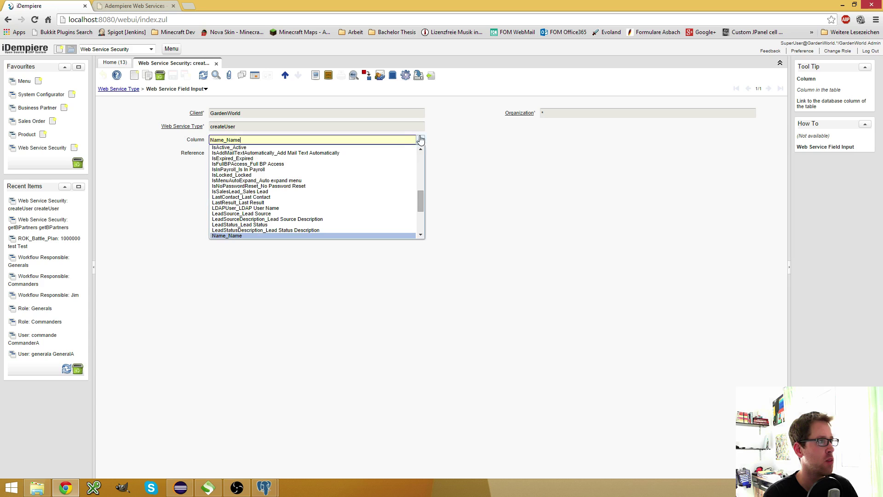
pyautogui.click(181, 219)
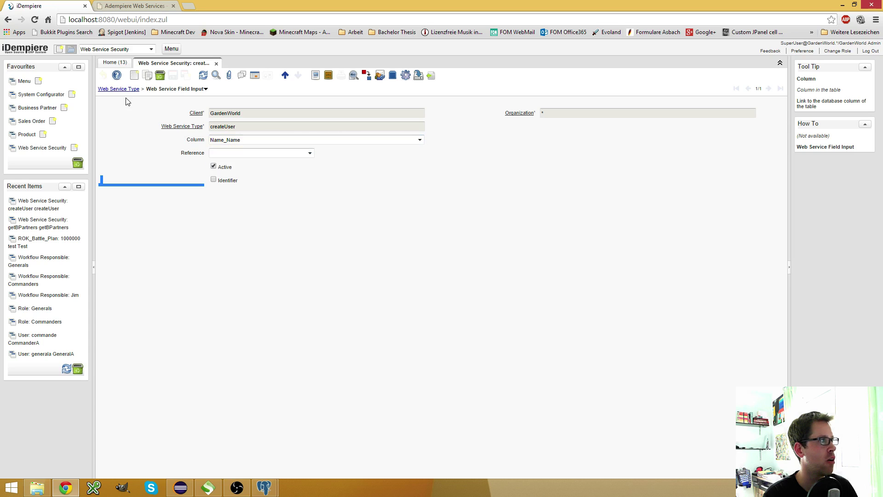
pyautogui.click(126, 89)
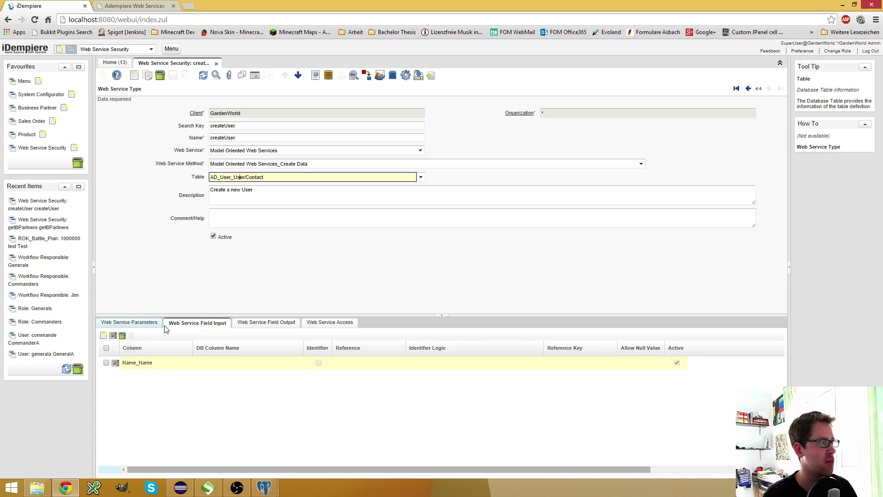
pyautogui.click(209, 322)
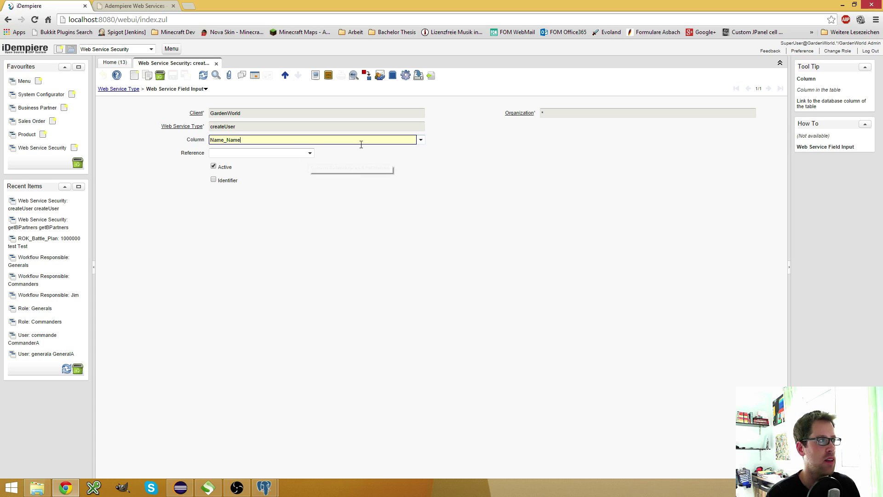
pyautogui.click(310, 153)
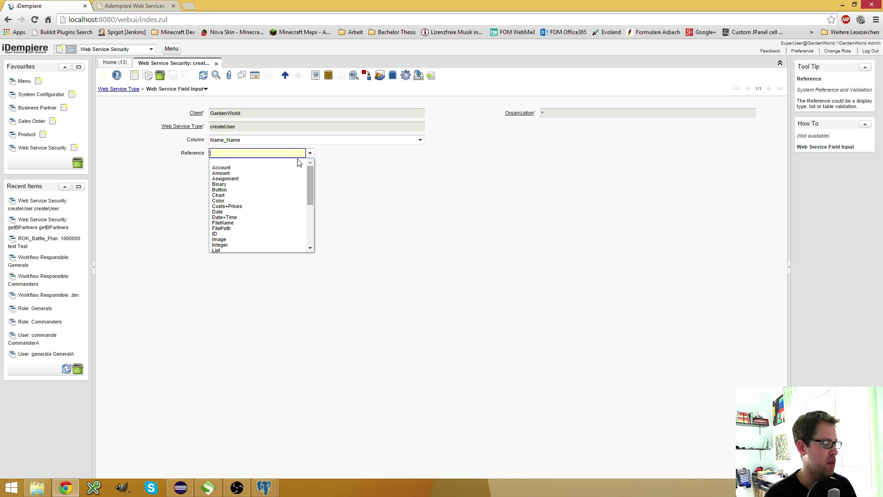
pyautogui.write('String')
pyautogui.press('Return')
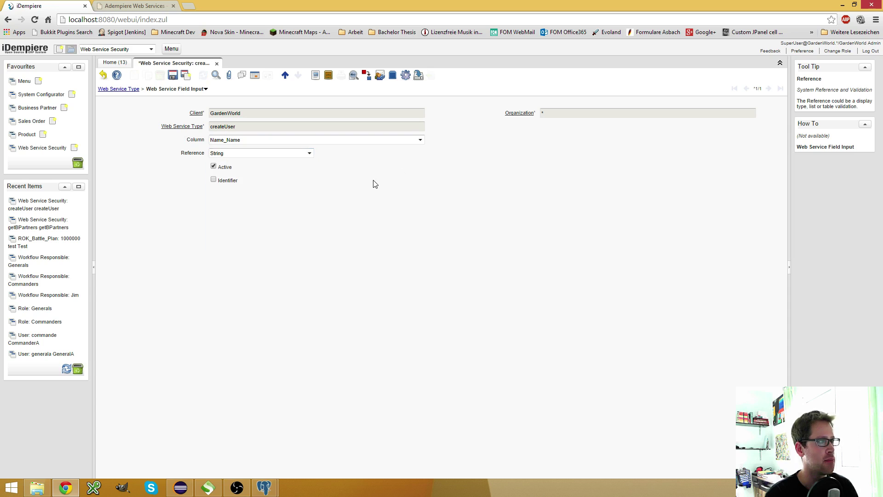
pyautogui.click(173, 75)
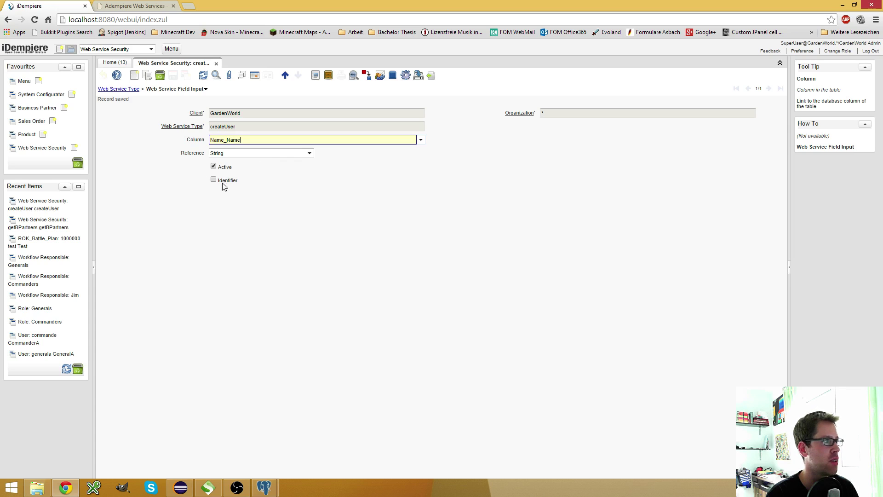
pyautogui.click(309, 152)
pyautogui.click(272, 166)
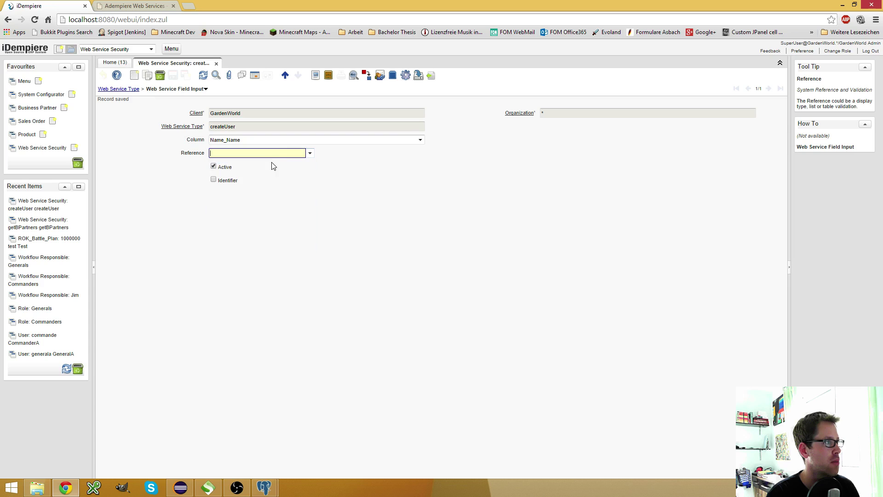
pyautogui.click(173, 75)
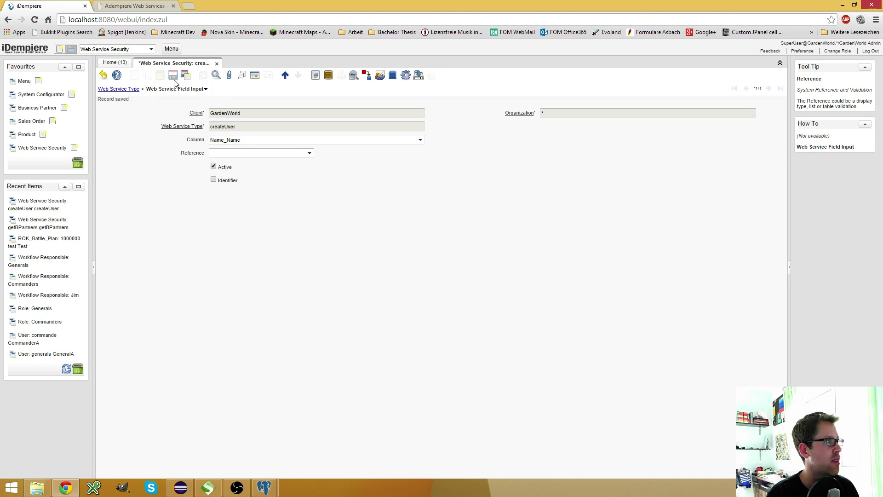
# Switch to Web Service Field Output, discard the inserted record, and view the empty list as a grid
pyautogui.doubleClick(204, 89)
pyautogui.click(227, 108)
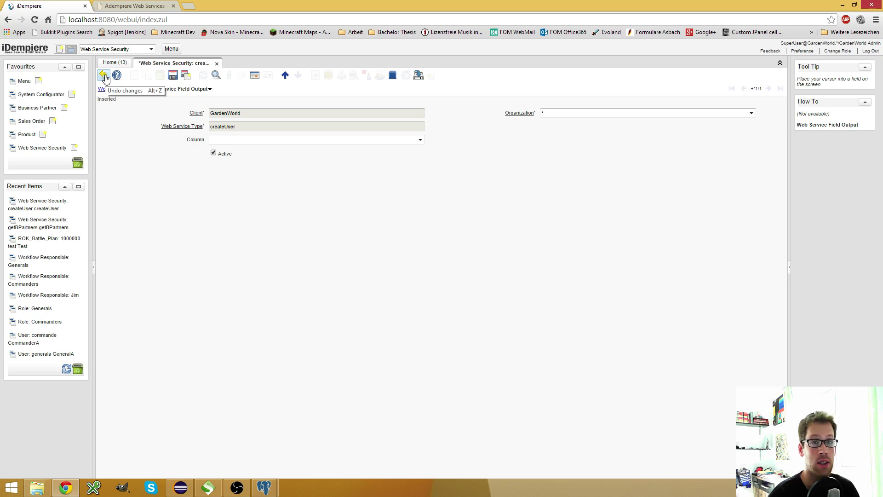
pyautogui.click(104, 75)
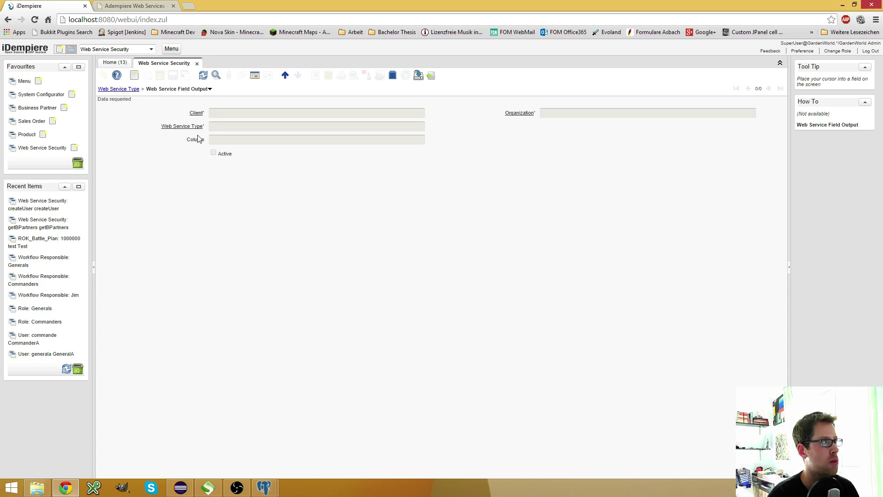
pyautogui.click(255, 75)
pyautogui.click(208, 90)
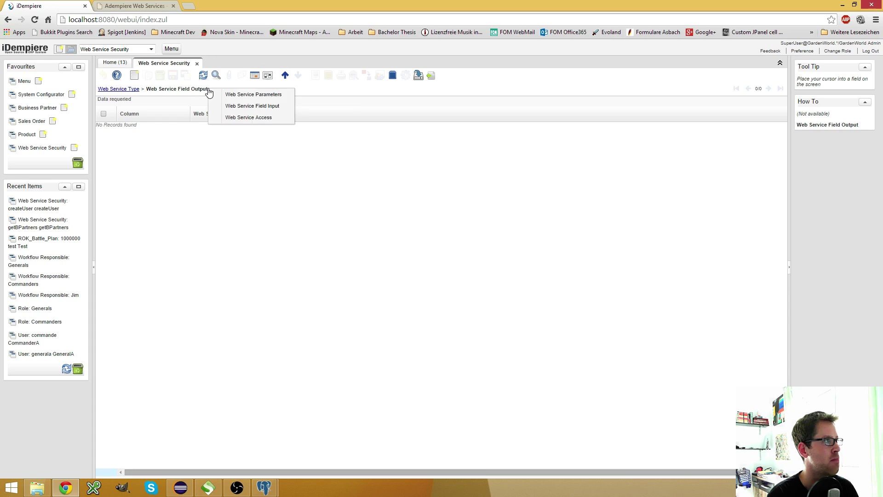
# Check the createUser Web Service Access roles, then discard the unsaved new access record
pyautogui.click(239, 118)
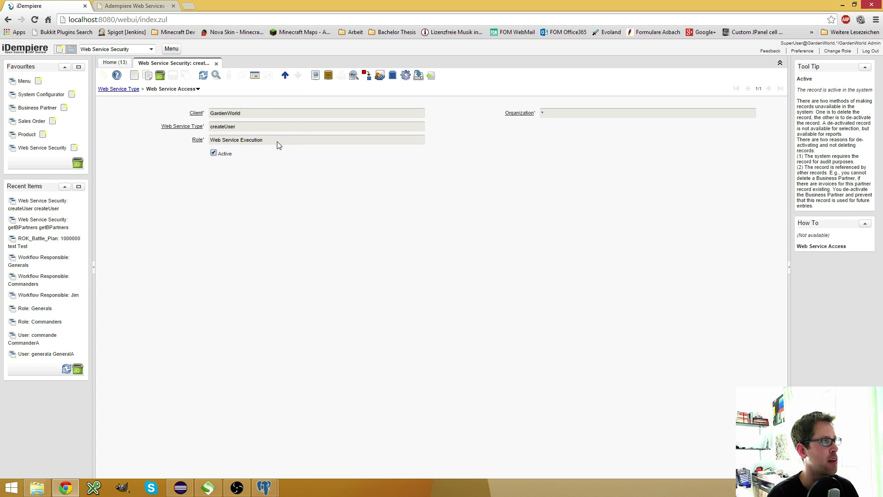
pyautogui.click(134, 76)
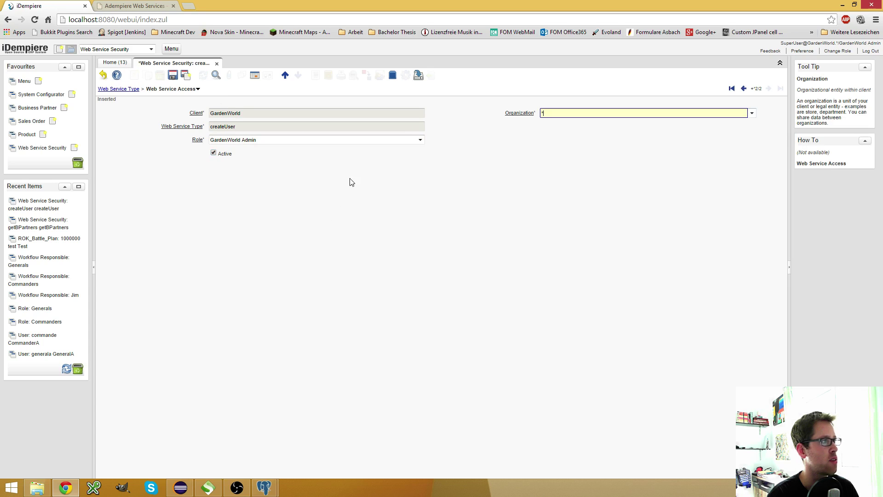
pyautogui.click(420, 139)
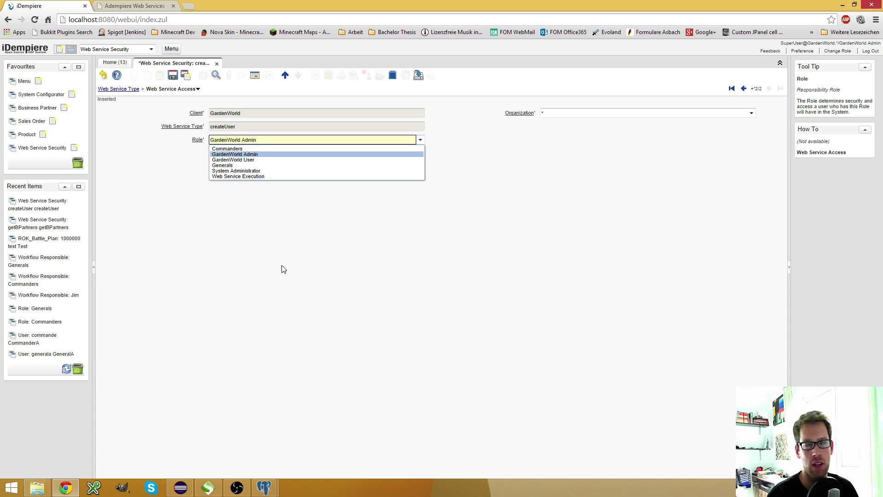
pyautogui.press('Escape')
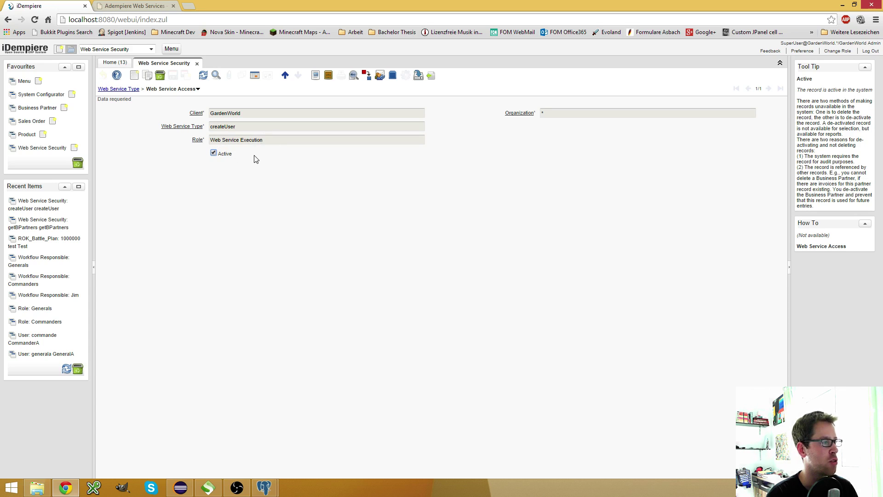
pyautogui.click(207, 488)
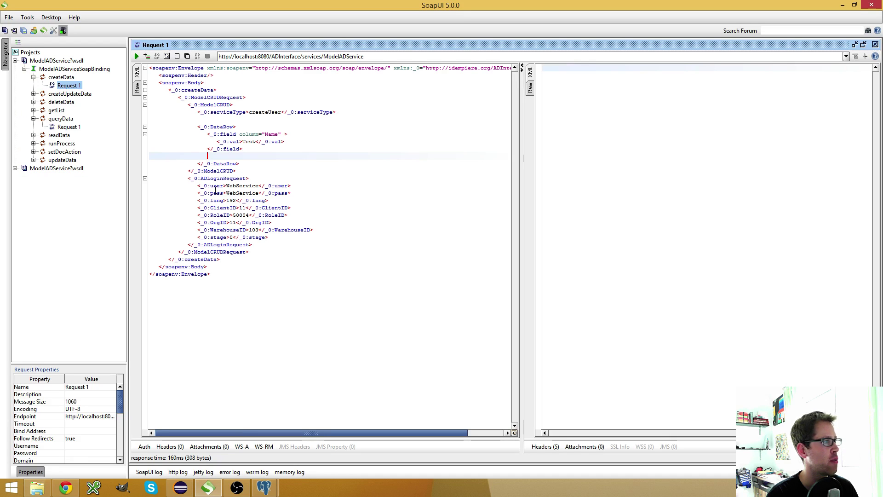
pyautogui.doubleClick(242, 186)
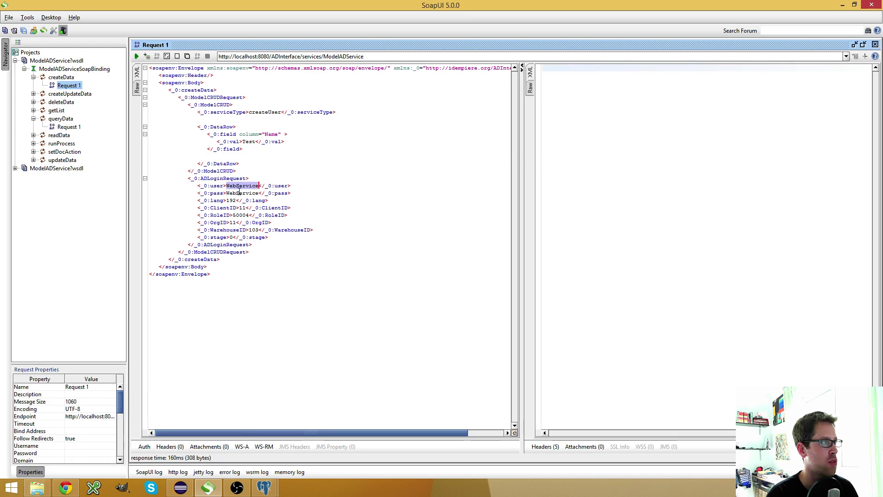
pyautogui.doubleClick(239, 193)
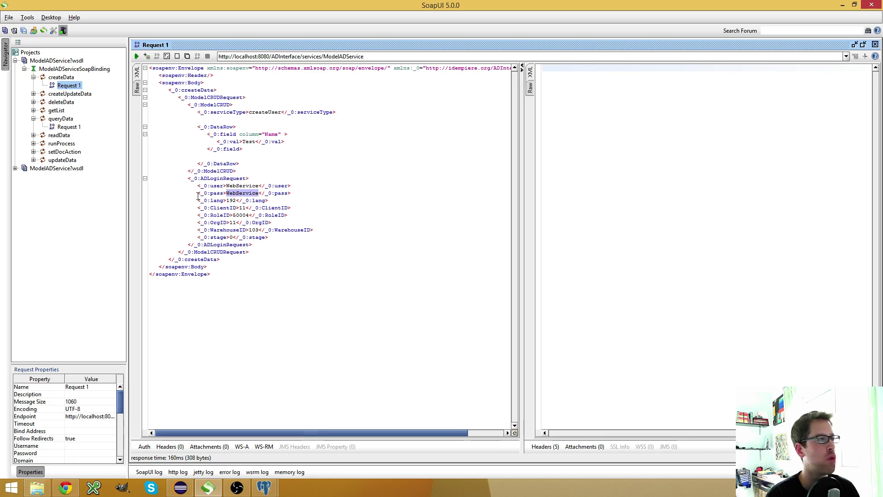
pyautogui.doubleClick(231, 201)
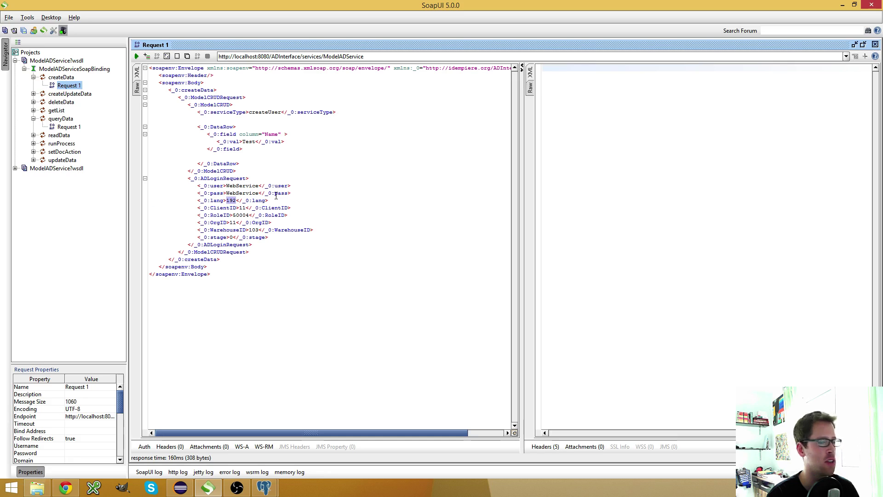
pyautogui.doubleClick(242, 208)
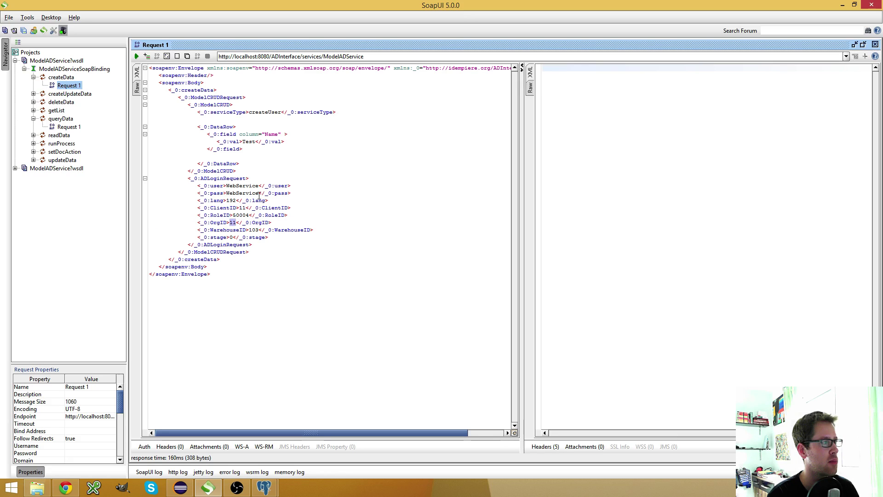
pyautogui.doubleClick(240, 216)
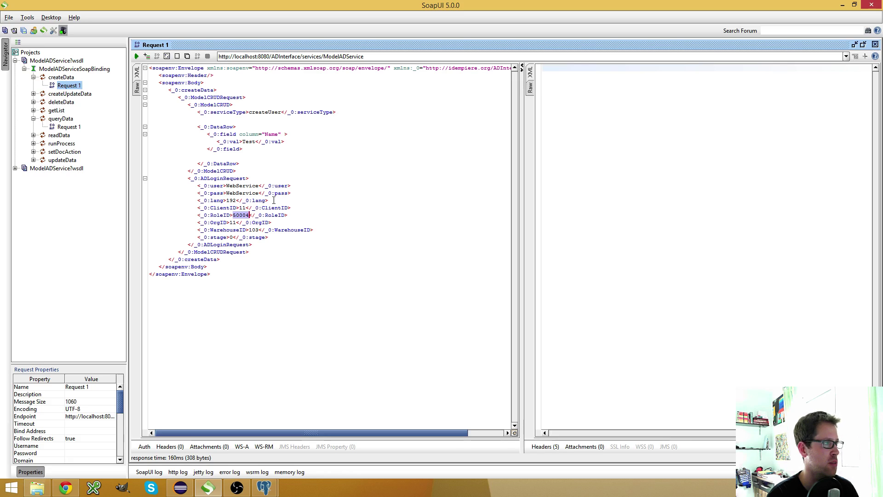
pyautogui.doubleClick(254, 230)
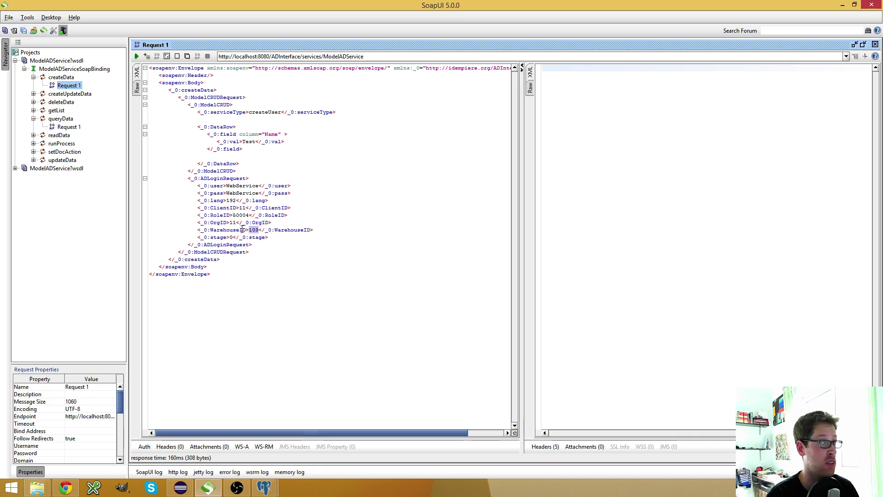
pyautogui.doubleClick(231, 237)
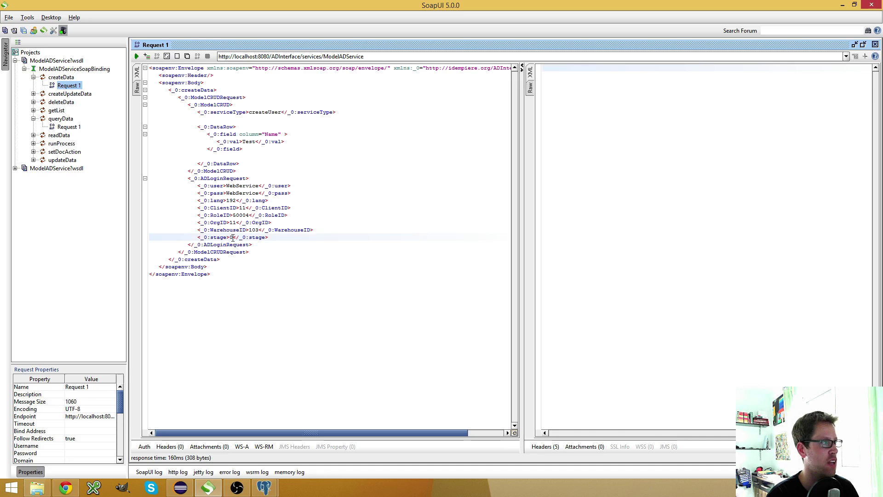
pyautogui.click(281, 237)
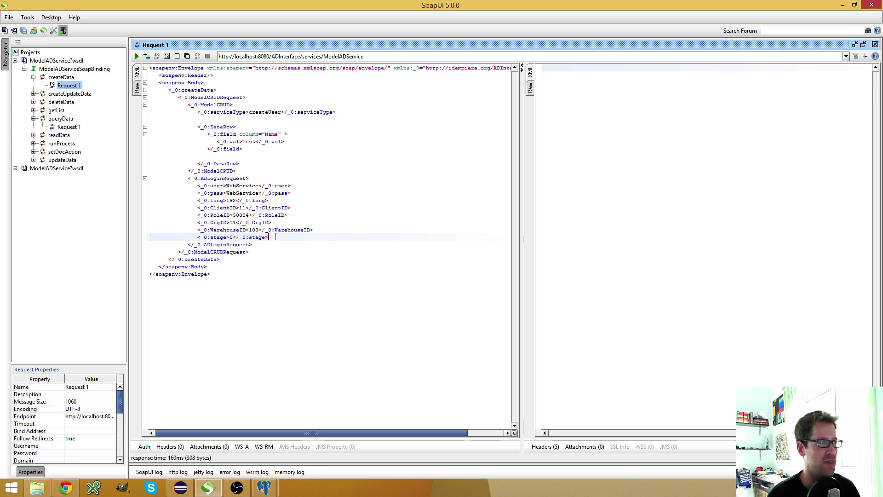
pyautogui.doubleClick(231, 237)
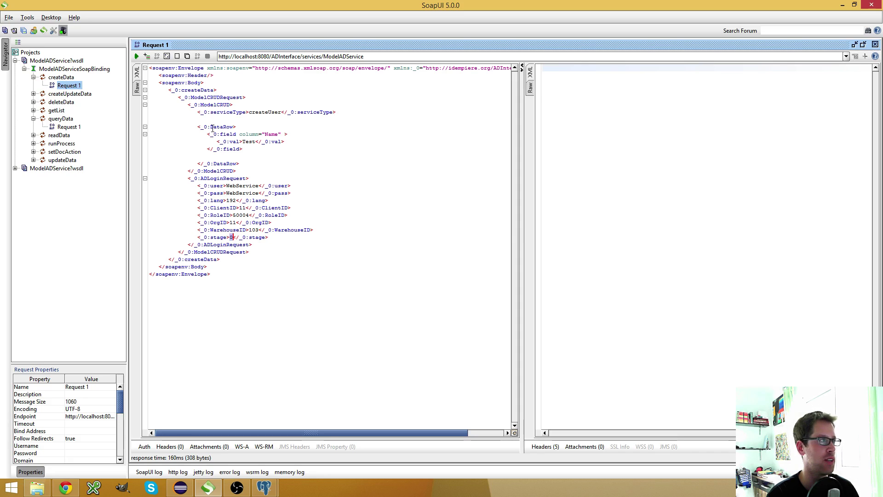
# Submit the createData request in SoapUI and highlight the returned RecordID 1000004
pyautogui.click(245, 149)
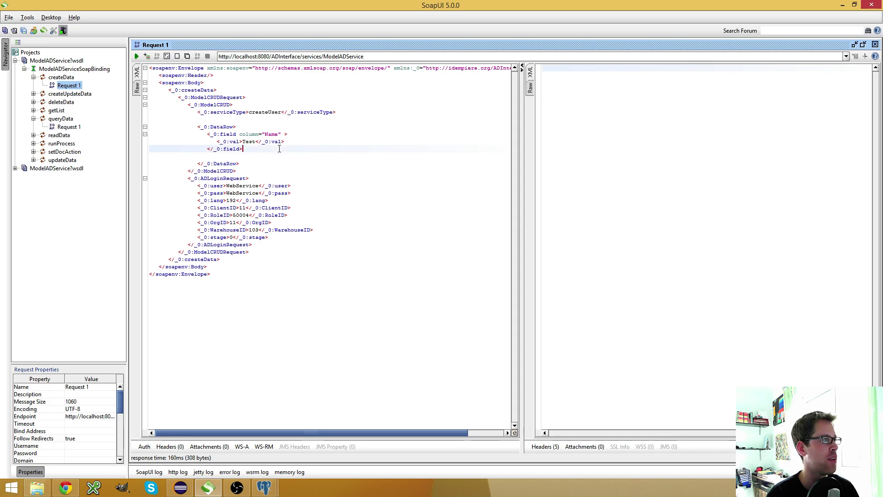
pyautogui.click(137, 57)
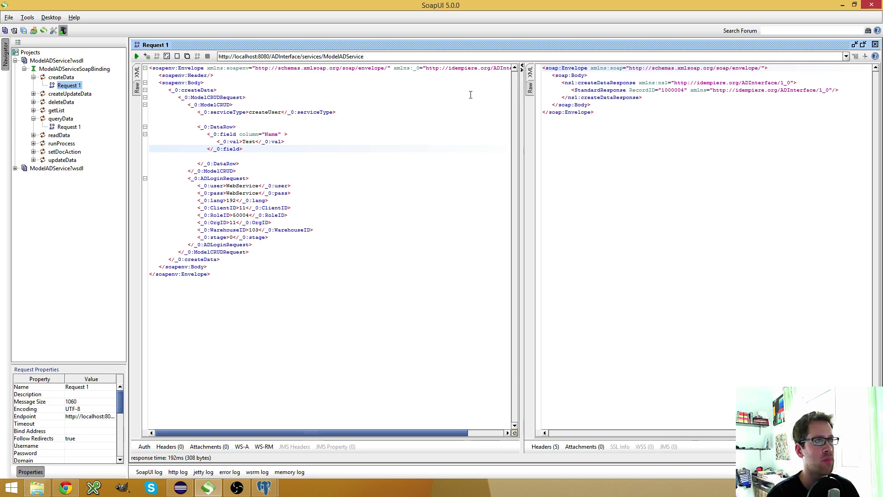
pyautogui.doubleClick(671, 90)
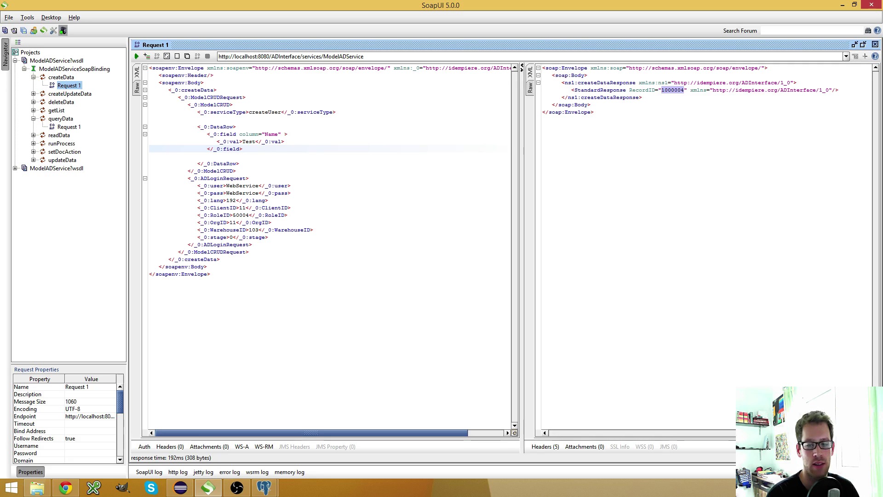
# Run the ad_user query for names like 'Test%' and highlight user id 1000004
pyautogui.hotkey('alt', 'Tab')
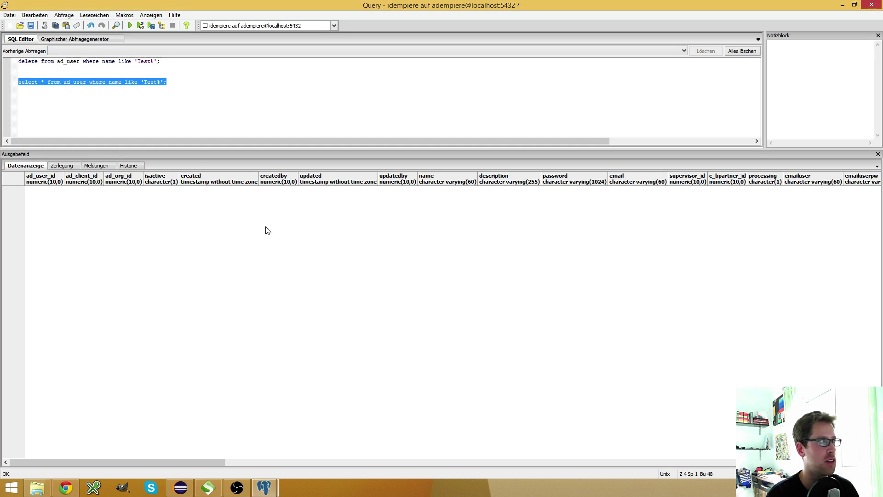
pyautogui.click(167, 83)
pyautogui.moveTo(167, 82); pyautogui.dragTo(2, 83)
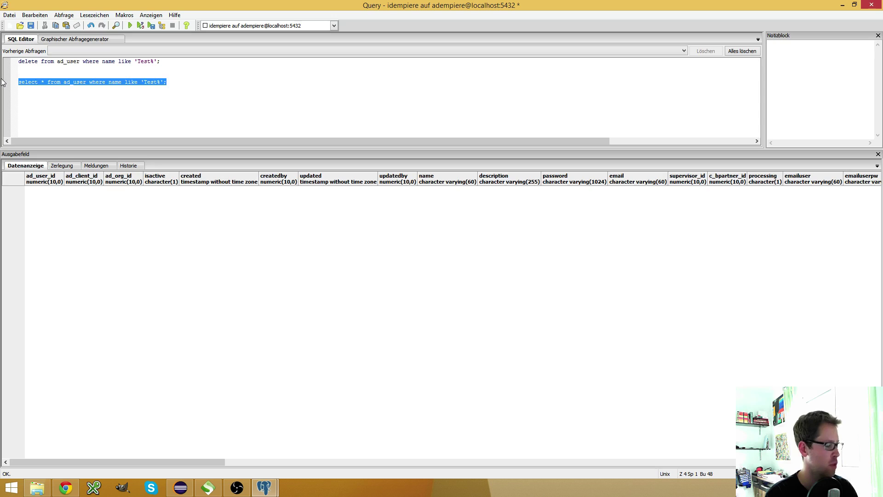
pyautogui.press('F5')
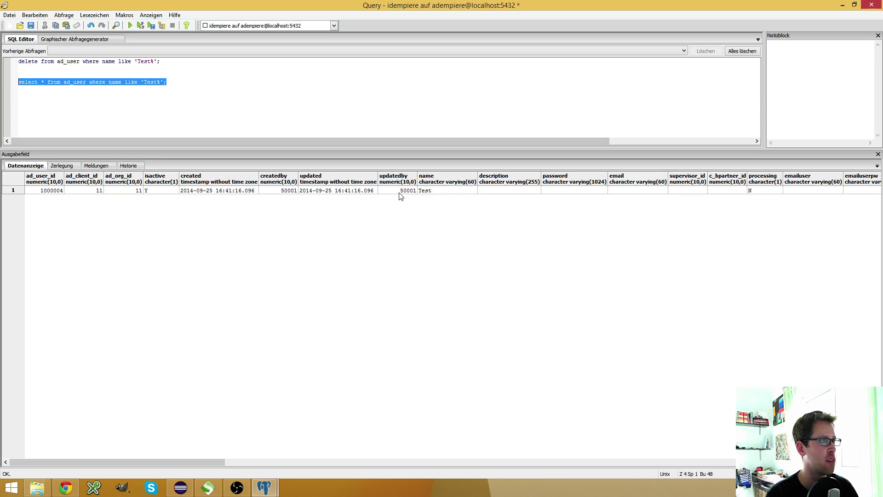
pyautogui.click(51, 191)
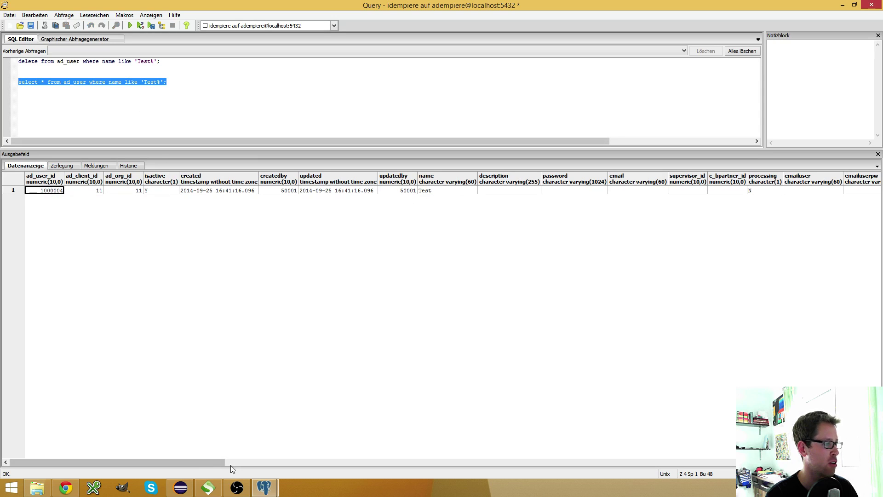
# Resubmit the createData request and highlight the new RecordID 1000005
pyautogui.click(208, 487)
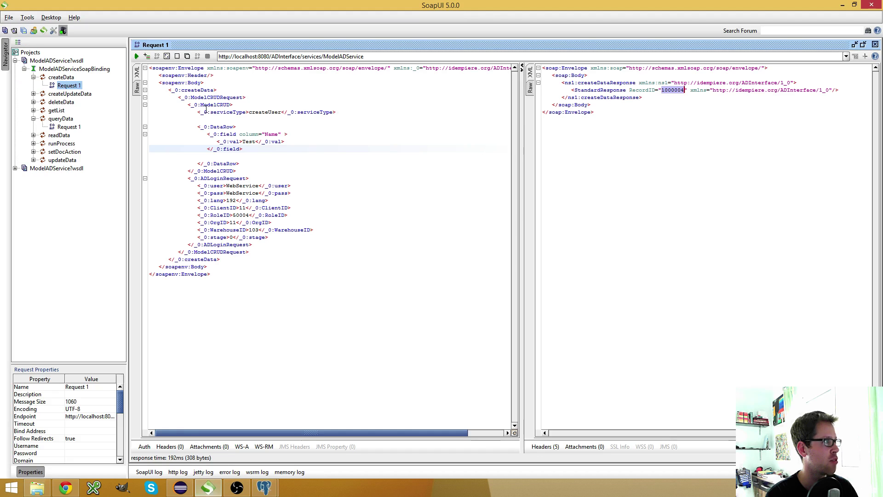
pyautogui.click(137, 57)
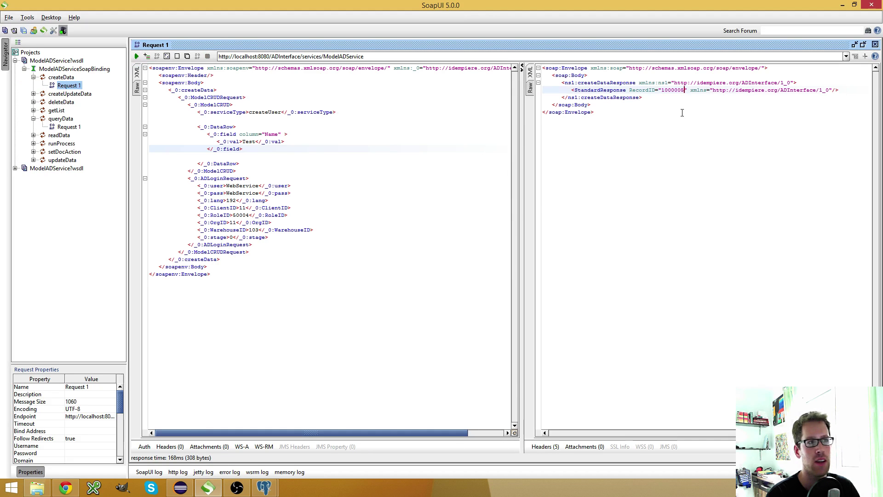
pyautogui.moveTo(661, 90); pyautogui.dragTo(674, 90)
pyautogui.click(675, 90)
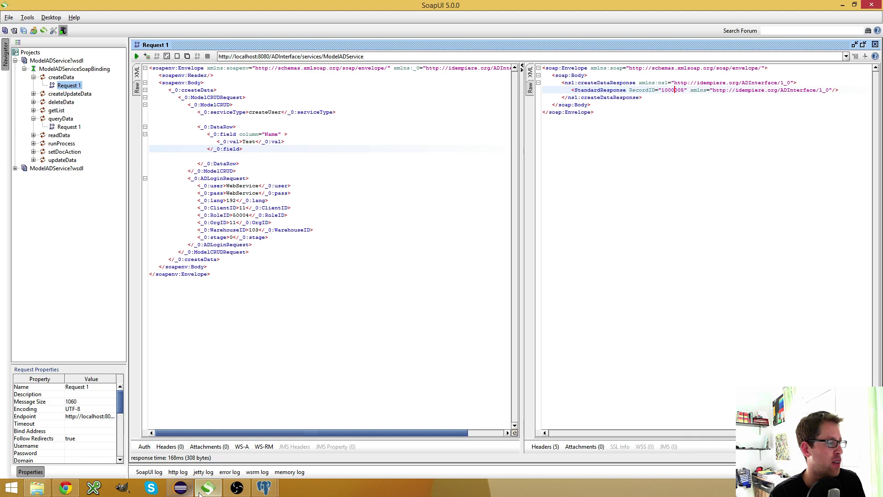
pyautogui.moveTo(206, 492)
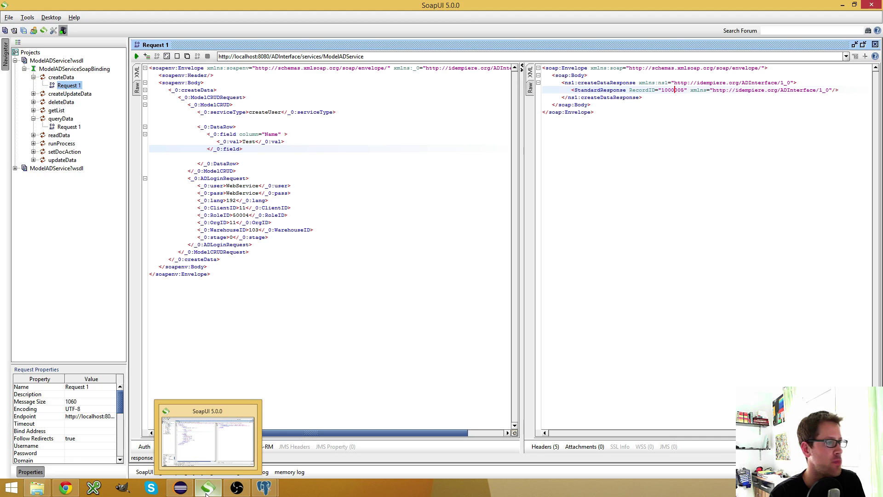
# Show createUser's Web Service Parameters: TableName AD_User, Action Create, and RecordID
pyautogui.click(66, 488)
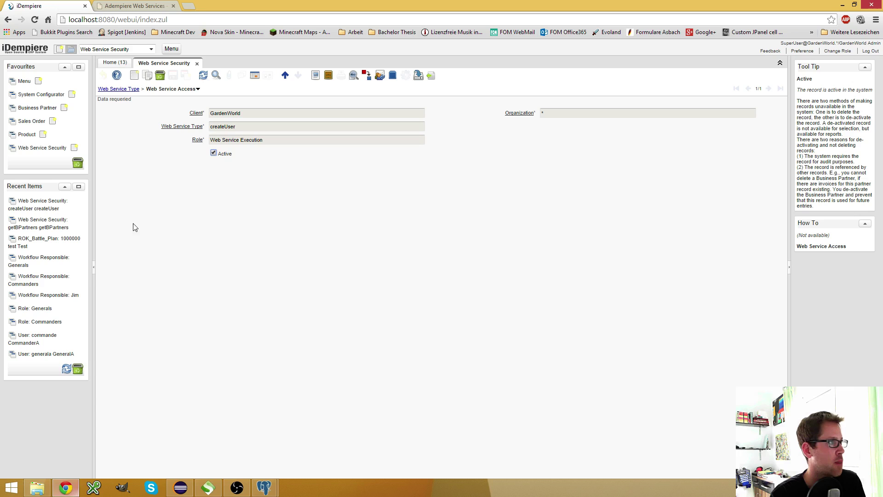
pyautogui.click(118, 89)
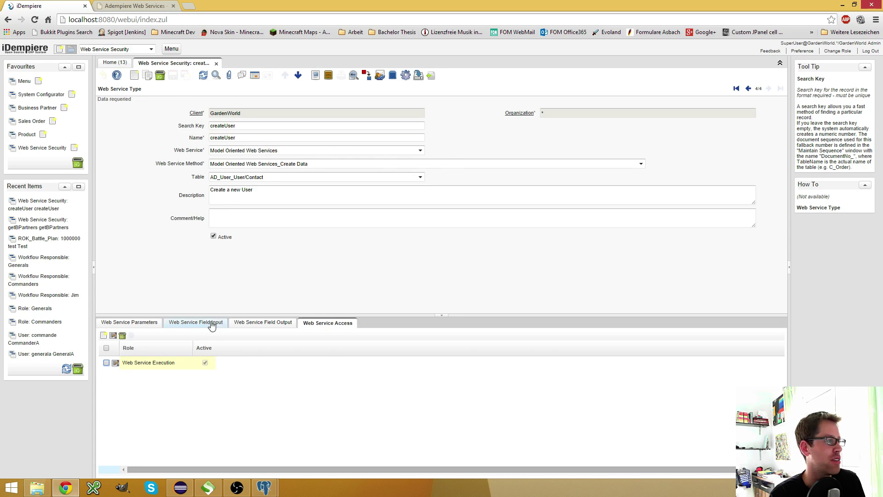
pyautogui.click(140, 323)
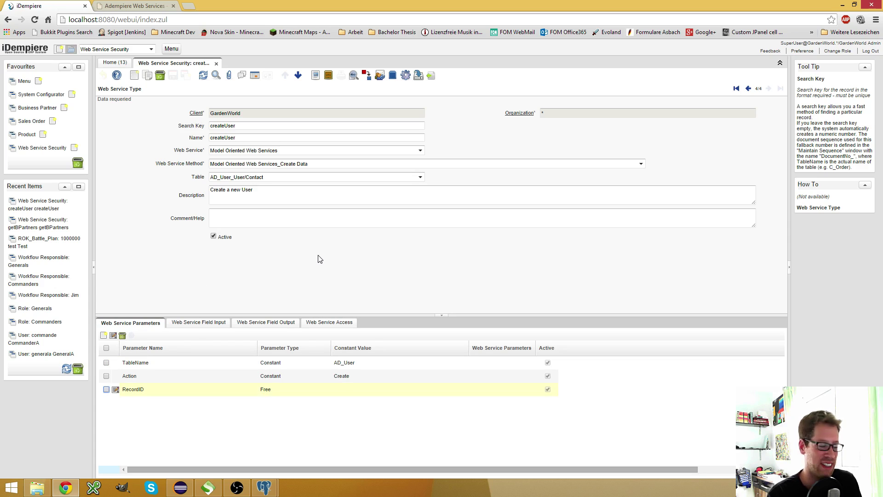